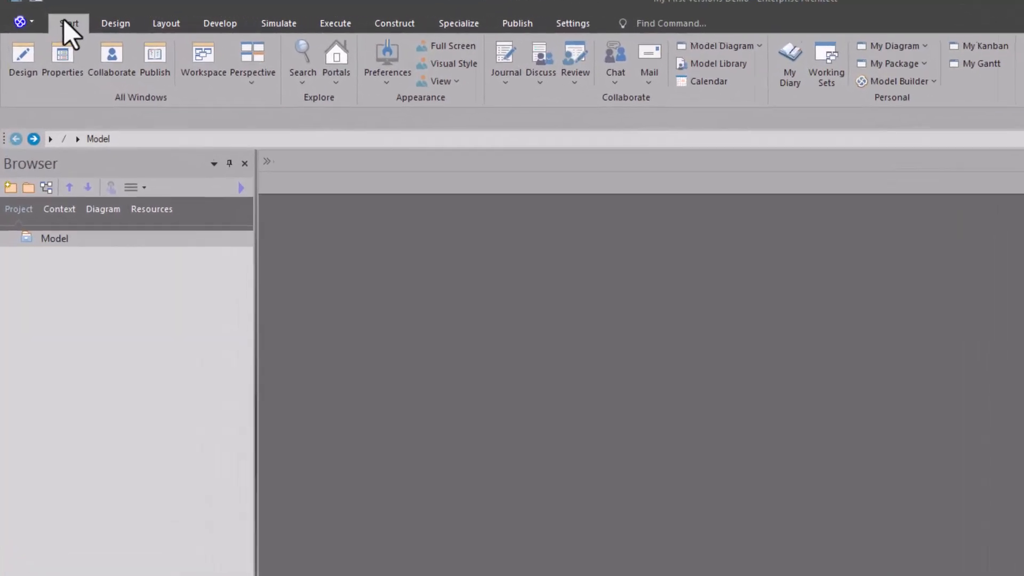
Open the Objects settings in the preferences
left_click(62, 22)
left_click(394, 59)
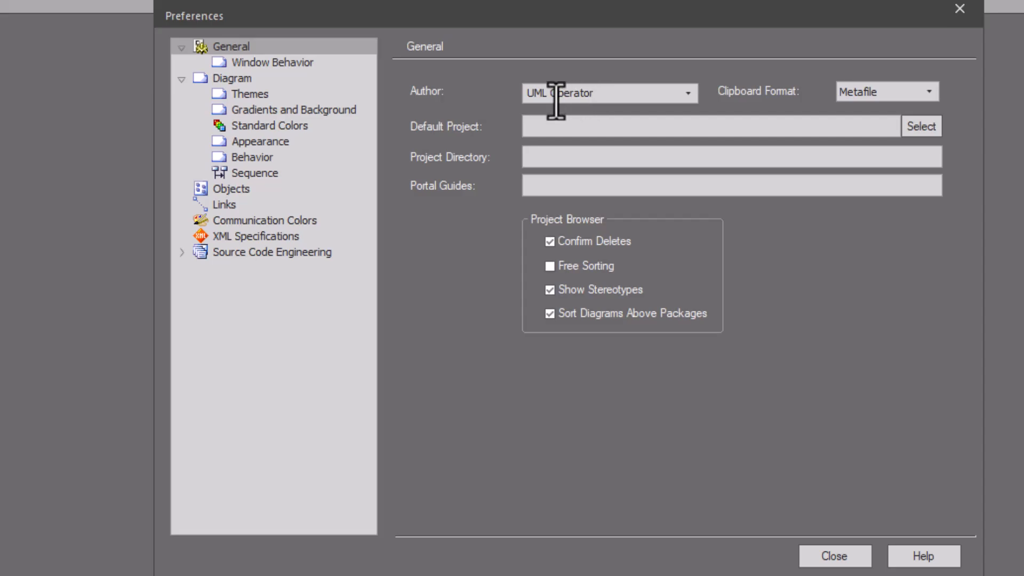
left_click(234, 189)
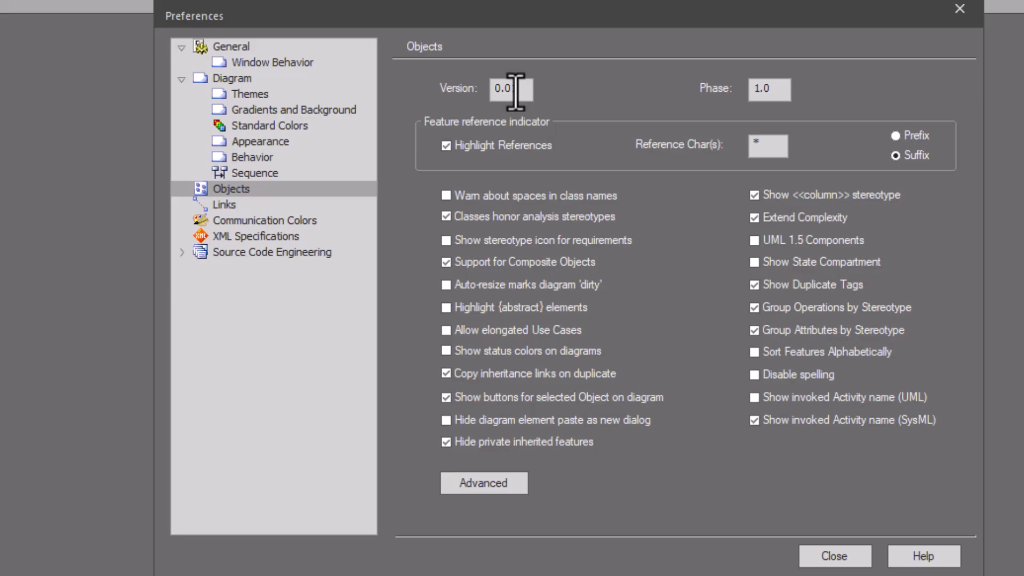
Try 1.0, 0.01 and 1.01 in turn as the default version for new objects
left_click_drag(515, 90, 481, 91)
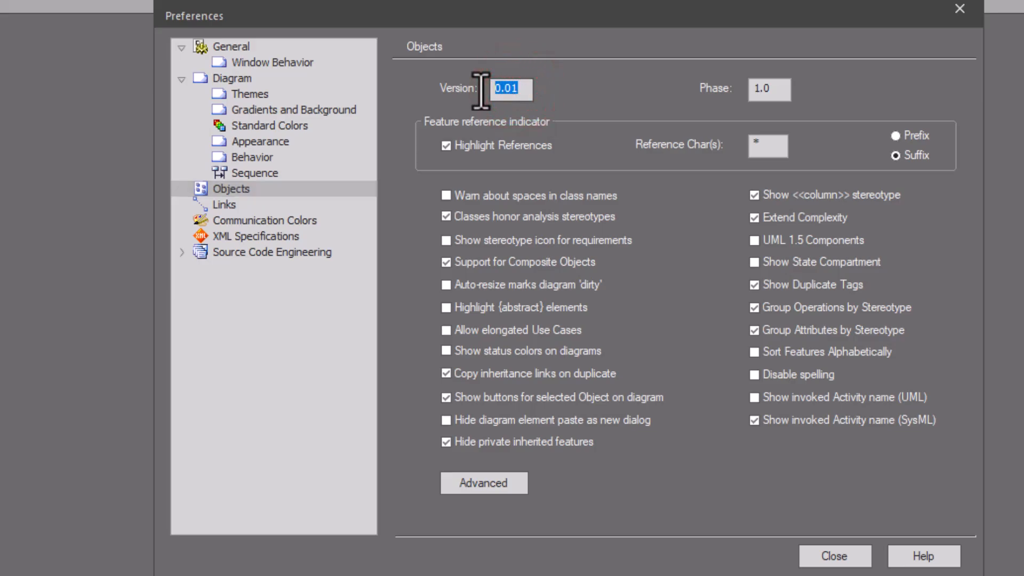
type("1.0")
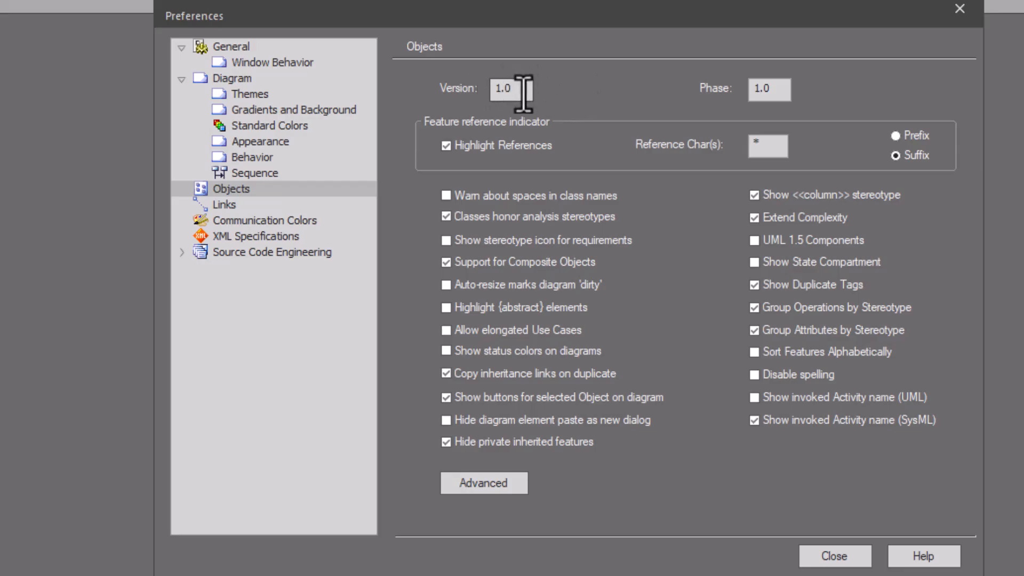
left_click_drag(521, 90, 456, 78)
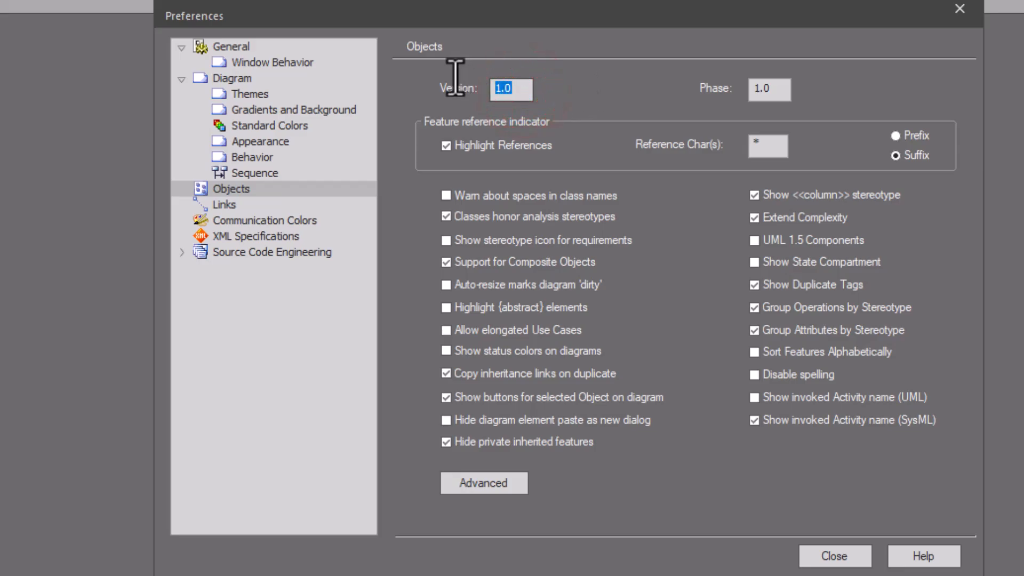
type("0.01")
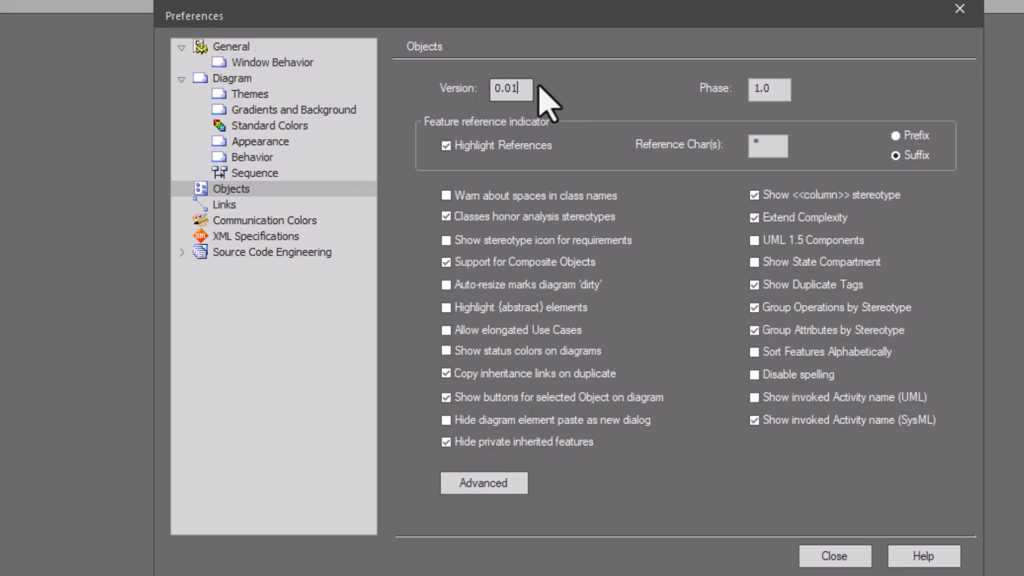
double_click(507, 88)
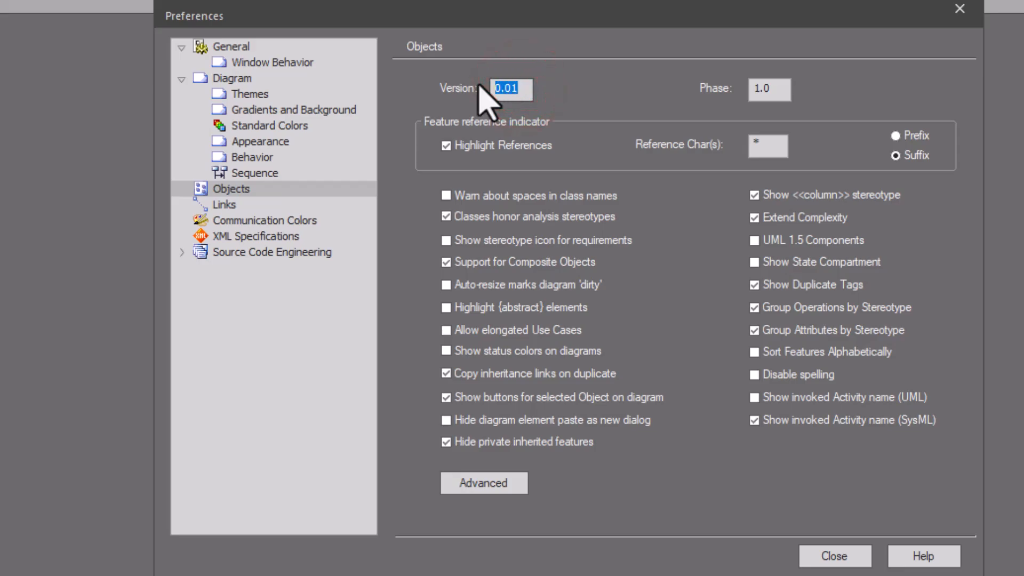
type("1.01")
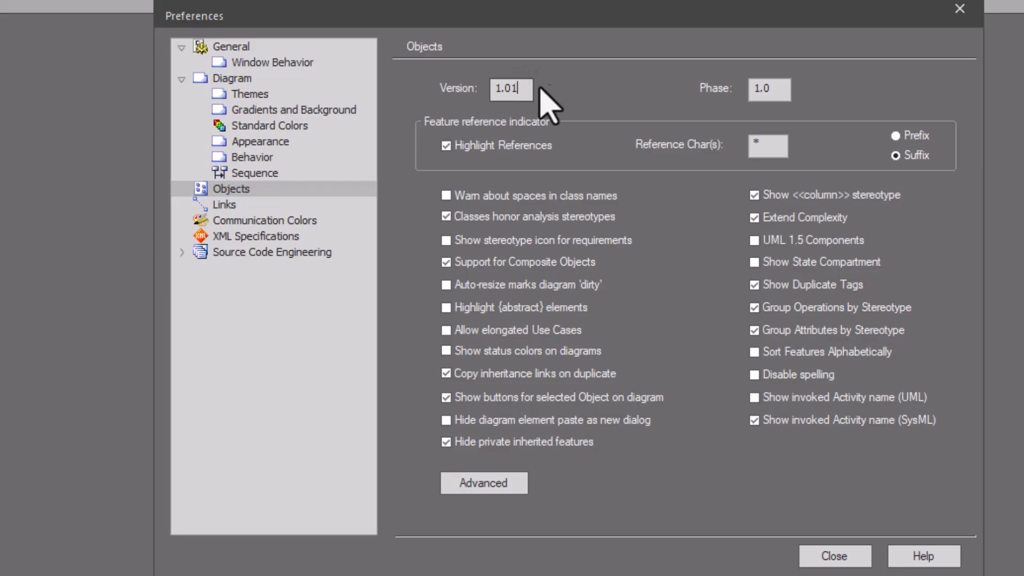
Set the default object version to 0.01 and close the preferences
left_click_drag(523, 85, 453, 83)
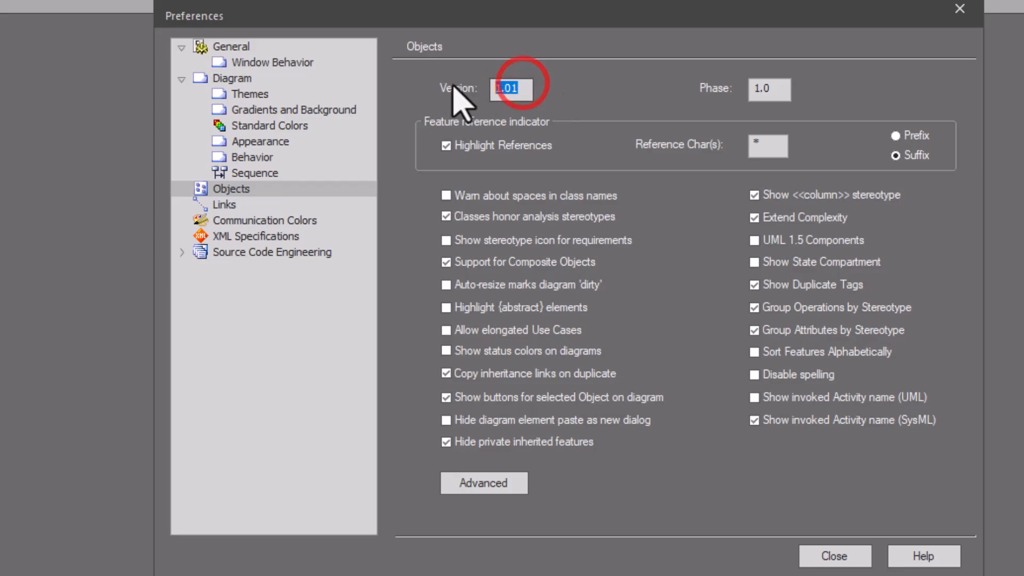
type("0.01")
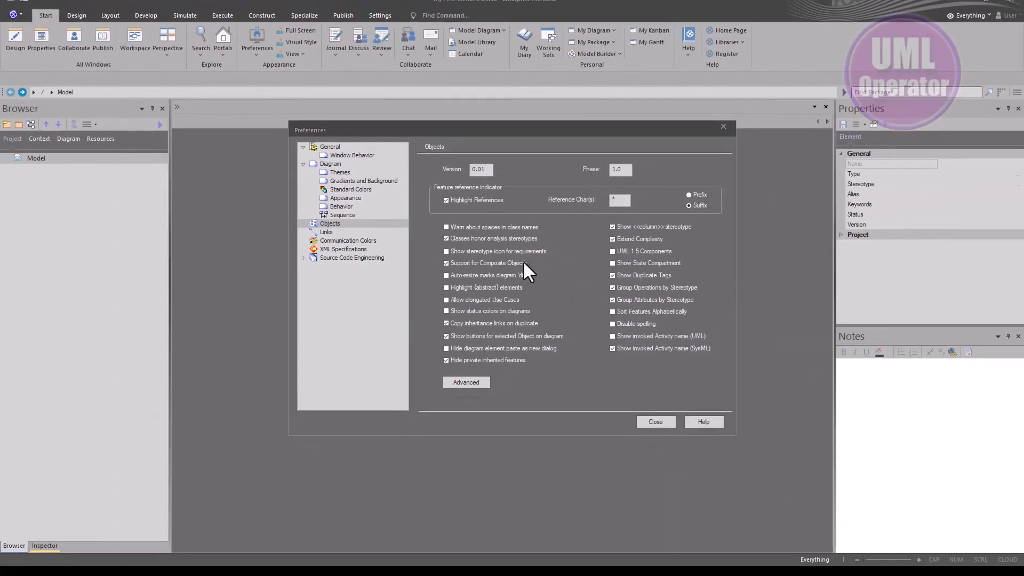
left_click(662, 422)
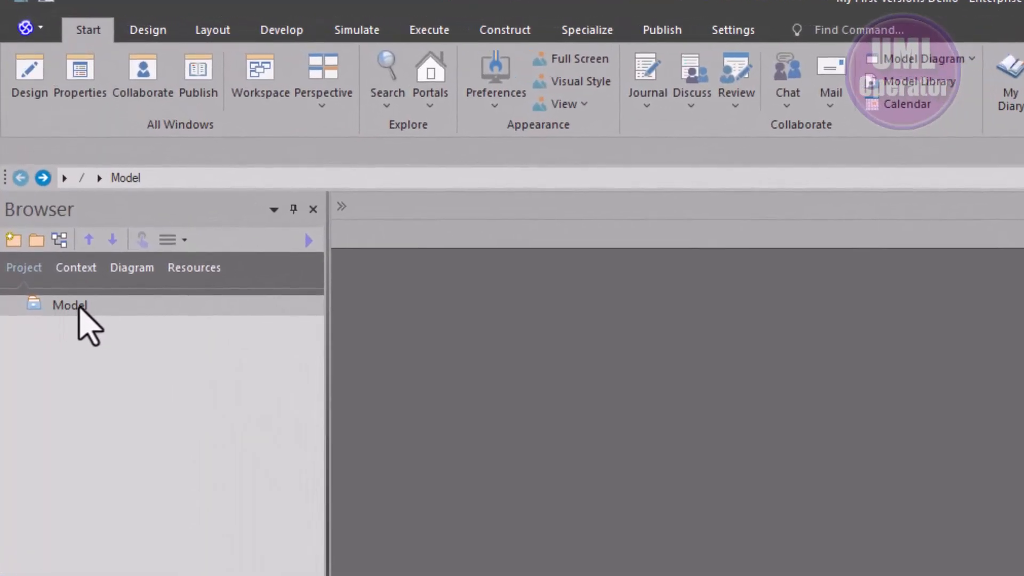
left_click(74, 310)
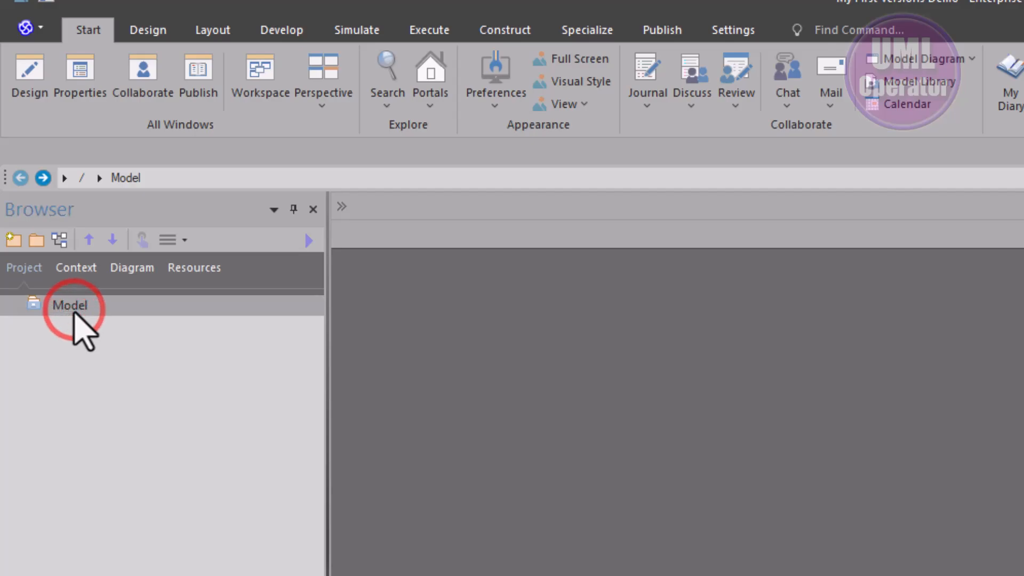
key("F2")
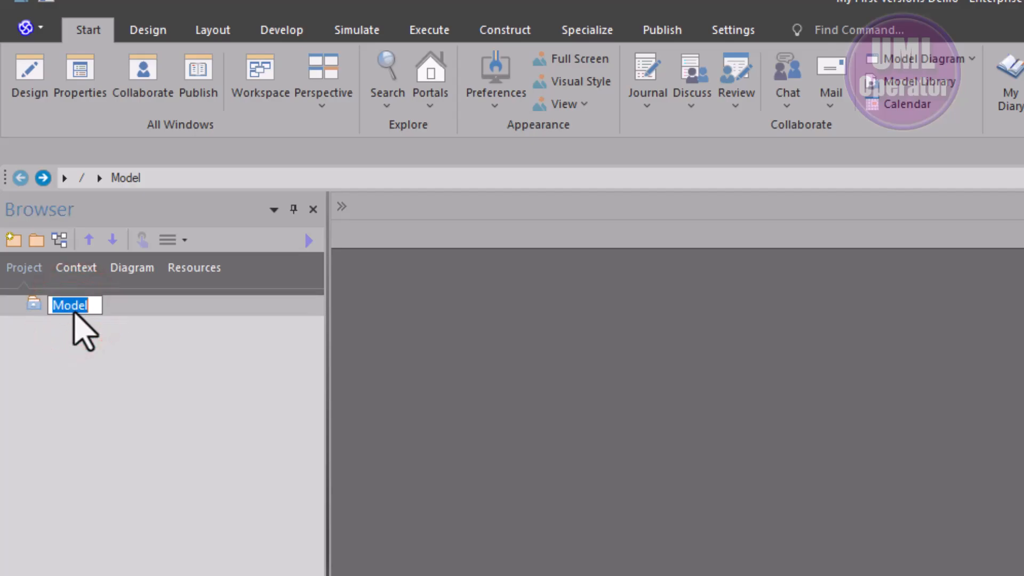
left_click(97, 343)
left_click(206, 414)
Create a package named Version Project under the Model root, with Create Diagram as its initial content
left_click(36, 240)
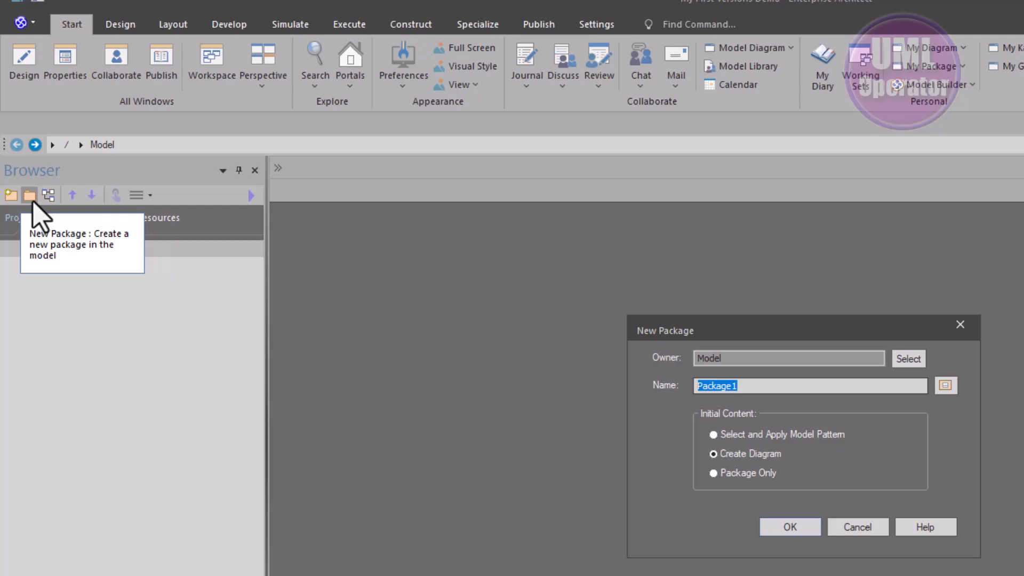
key("BackSpace")
type("Verxion")
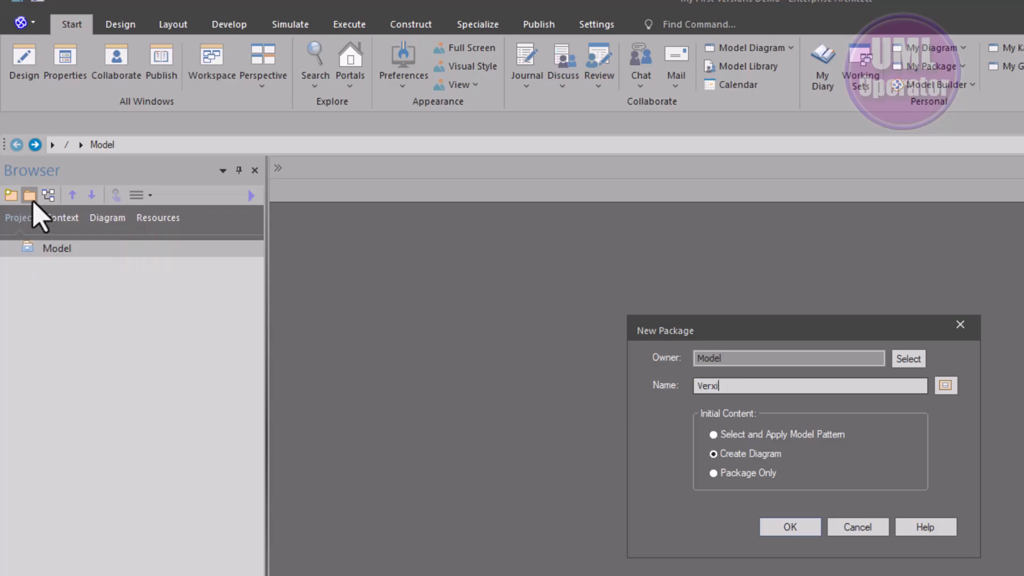
key("BackSpace")
key("BackSpace")
key("BackSpace")
key("BackSpace")
key("BackSpace")
type("sion Project")
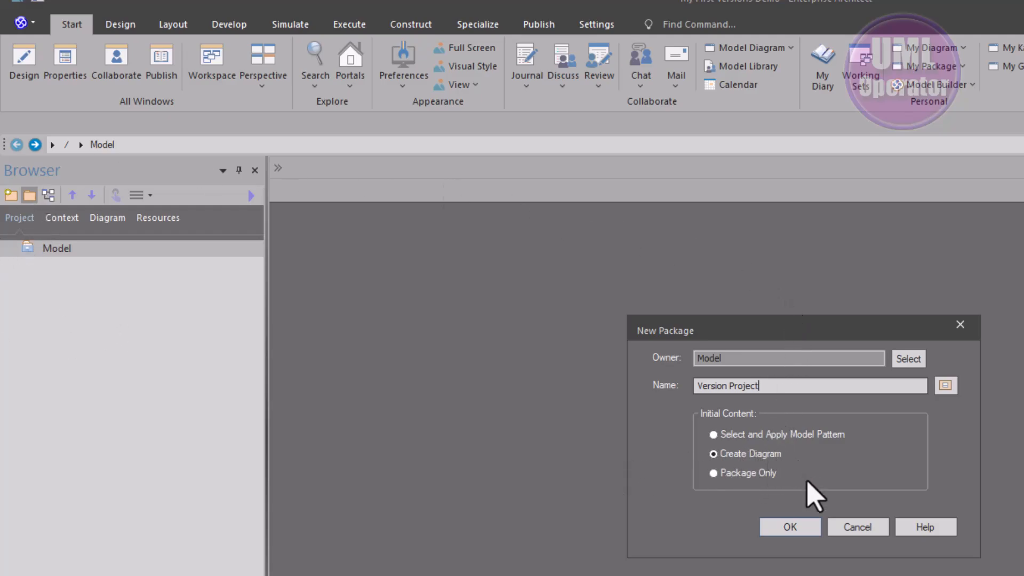
left_click(793, 534)
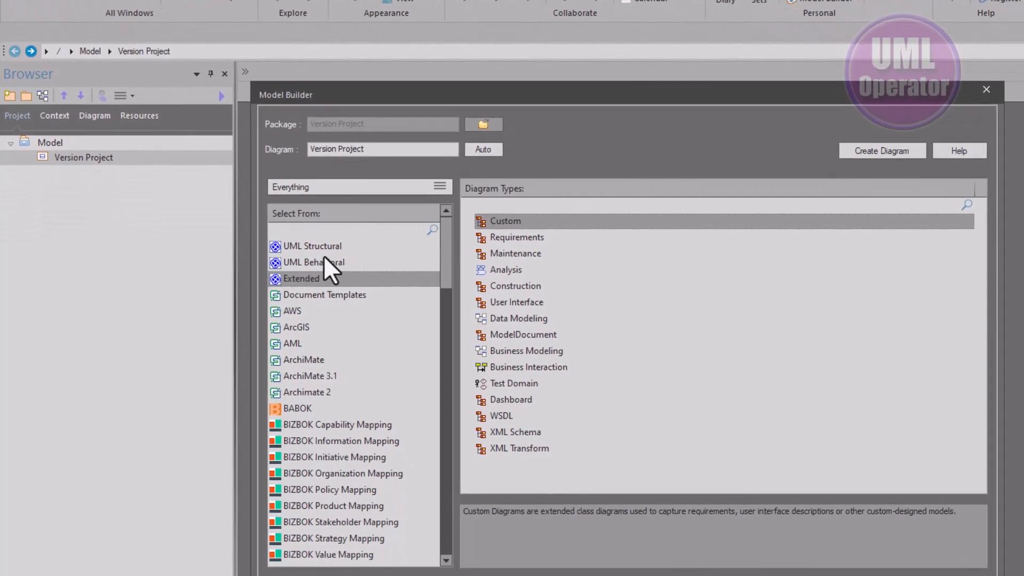
Create the Version Project diagram as a UML Structural Class diagram
left_click(322, 252)
left_click(490, 236)
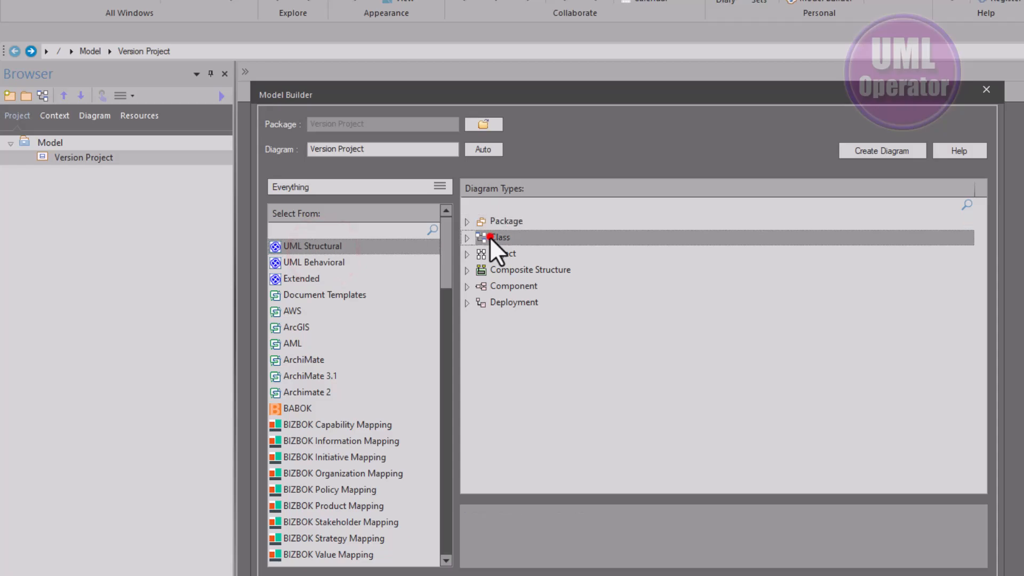
left_click(879, 150)
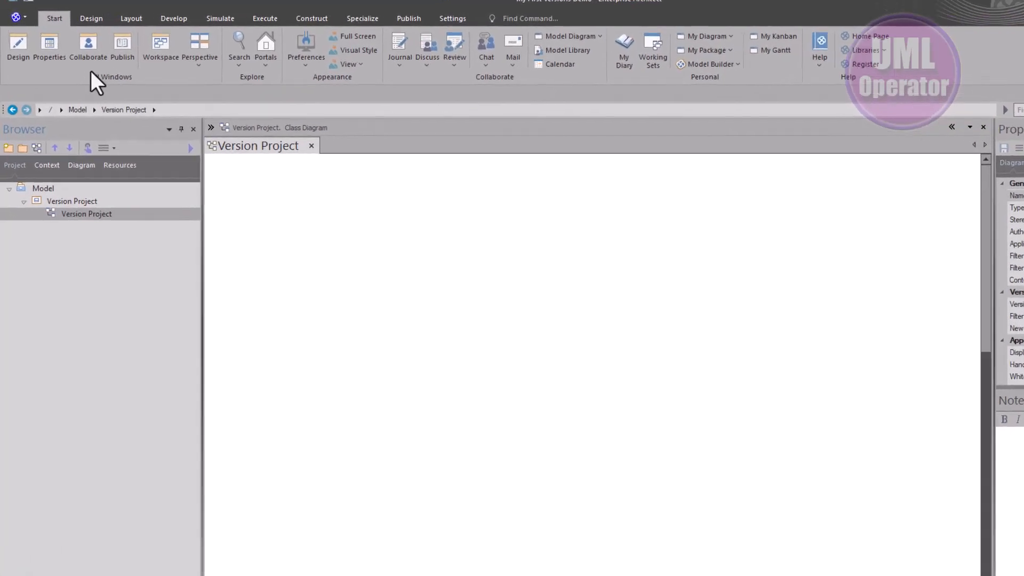
Show the diagram Toolbox and dock it beside the Browser
left_click(19, 43)
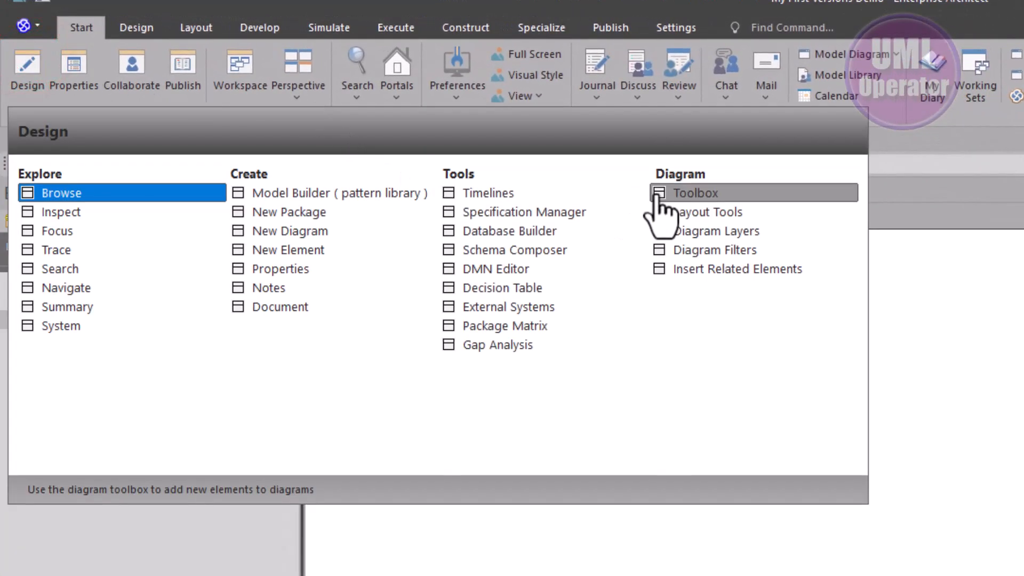
left_click(661, 194)
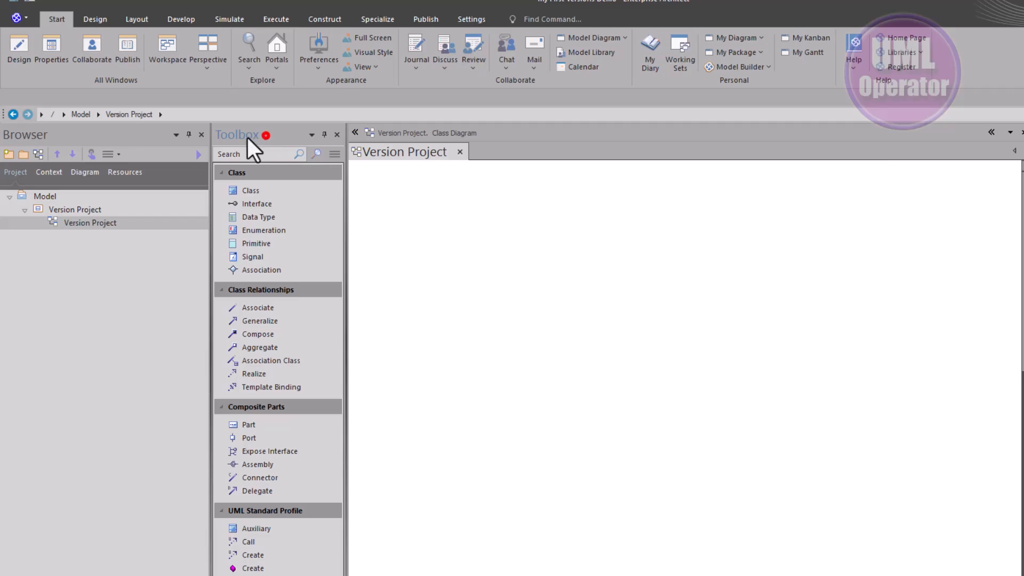
left_click_drag(247, 137, 22, 406)
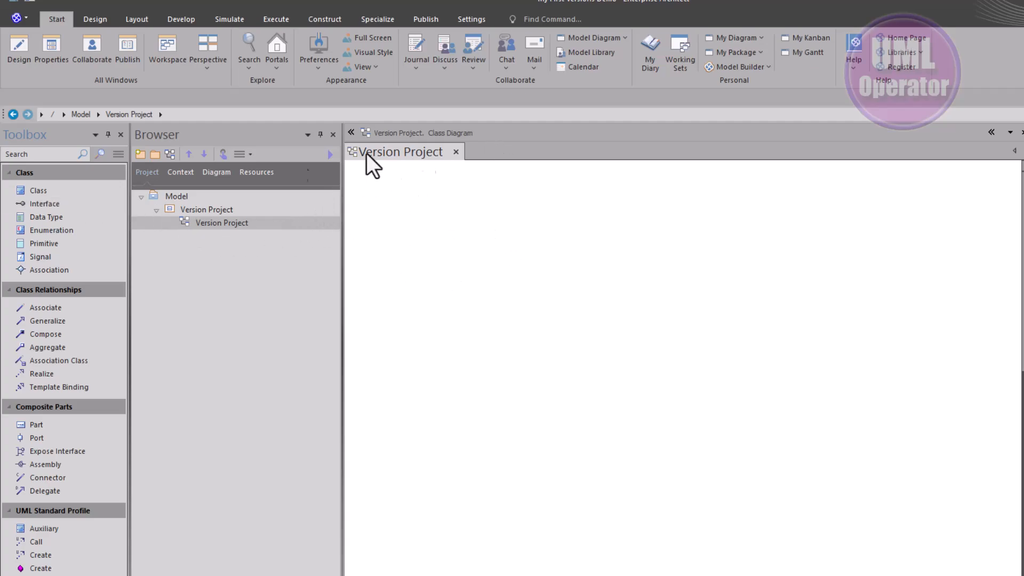
Add a new class to the upper part of the Version Project diagram, keeping its default name
left_click(48, 190)
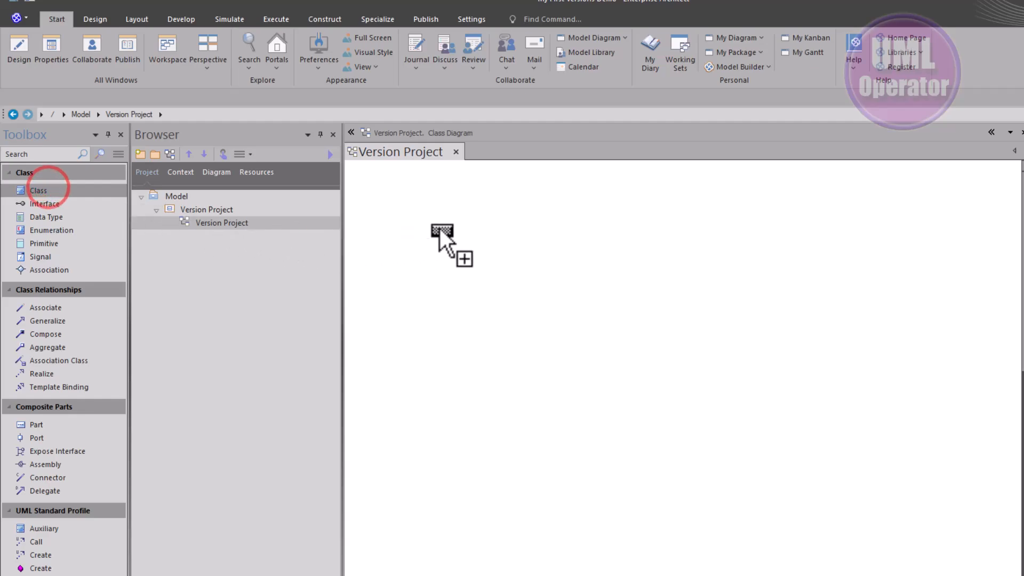
left_click(454, 264)
left_click(435, 334)
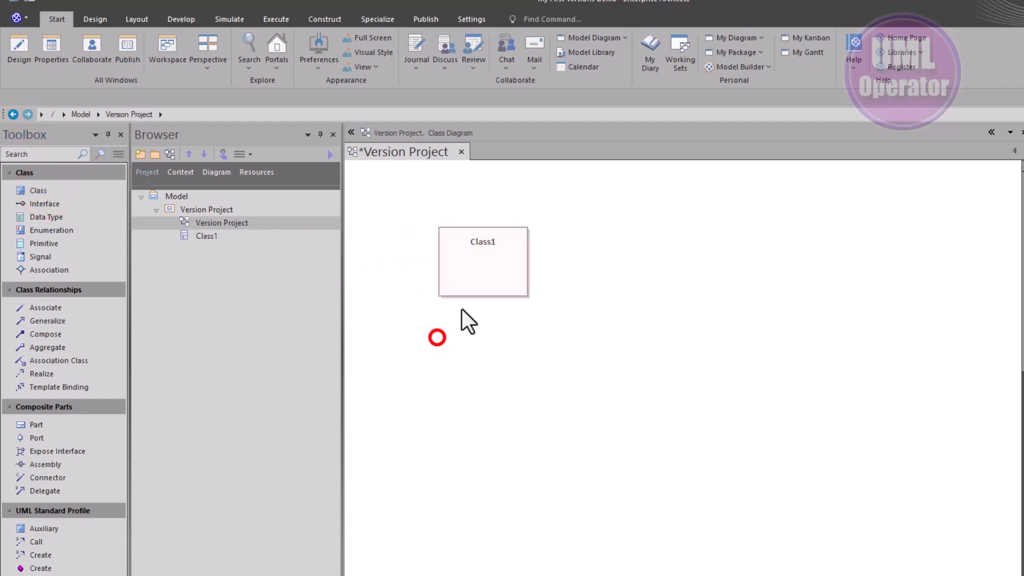
Examine the version and phase in the new class's properties dialog, and close it without changing them
left_click(474, 284)
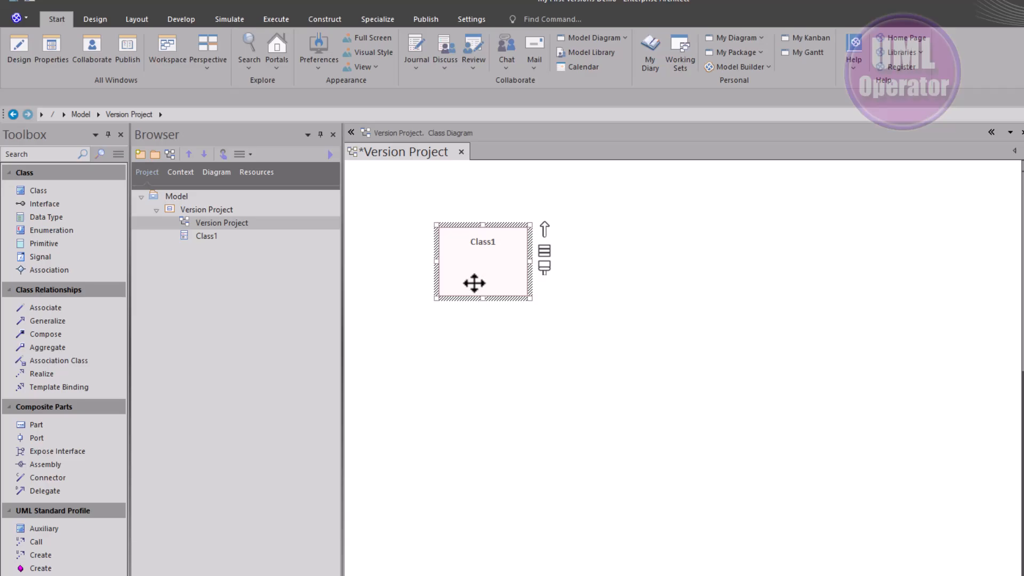
double_click(474, 283)
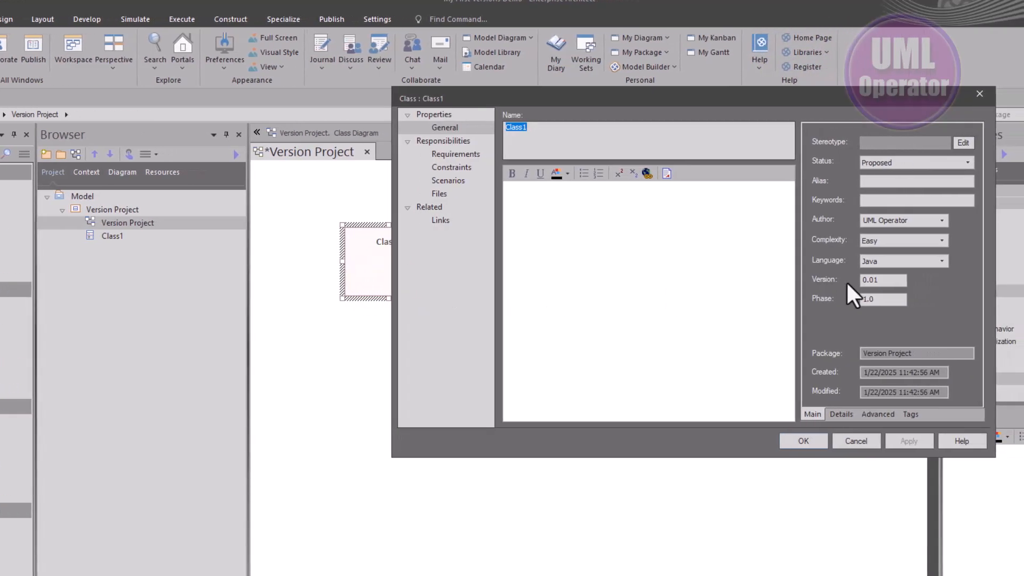
left_click(874, 279)
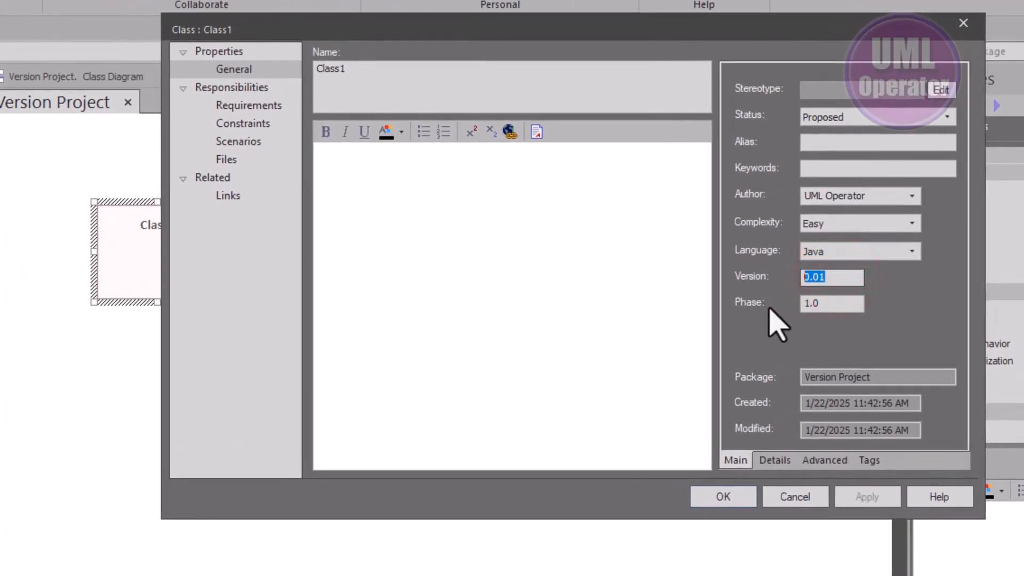
left_click(826, 300)
double_click(826, 300)
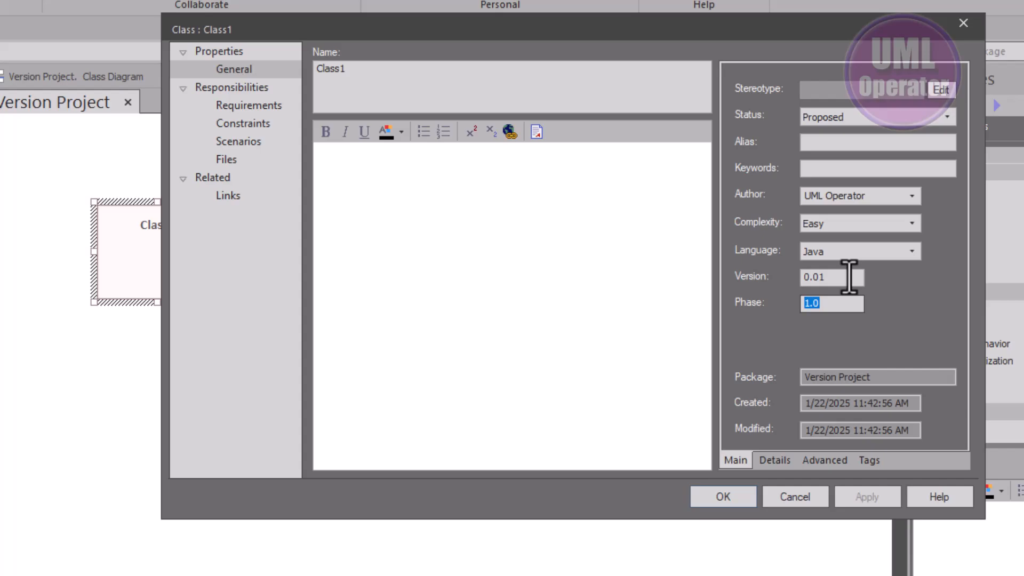
left_click(832, 280)
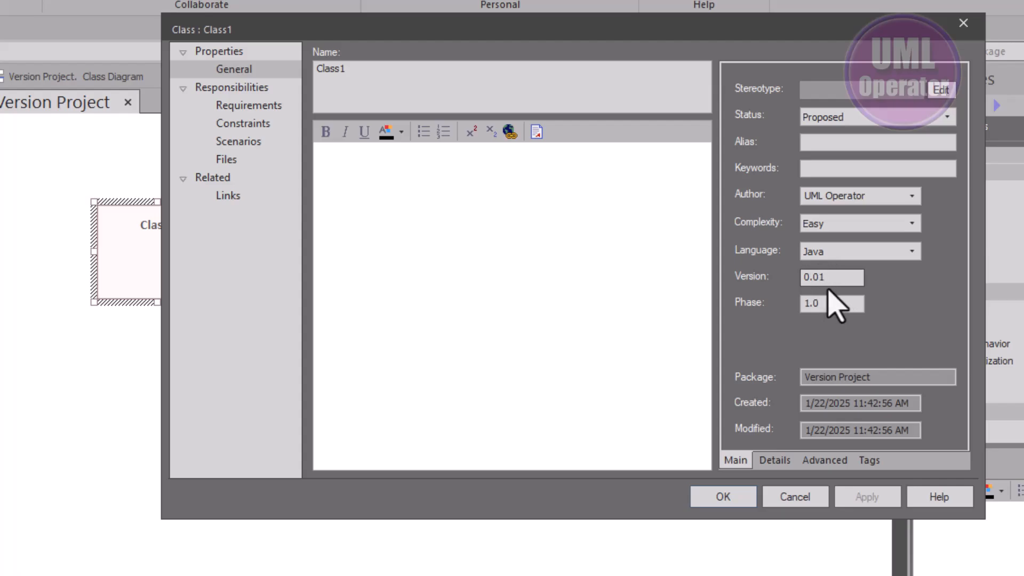
left_click(725, 496)
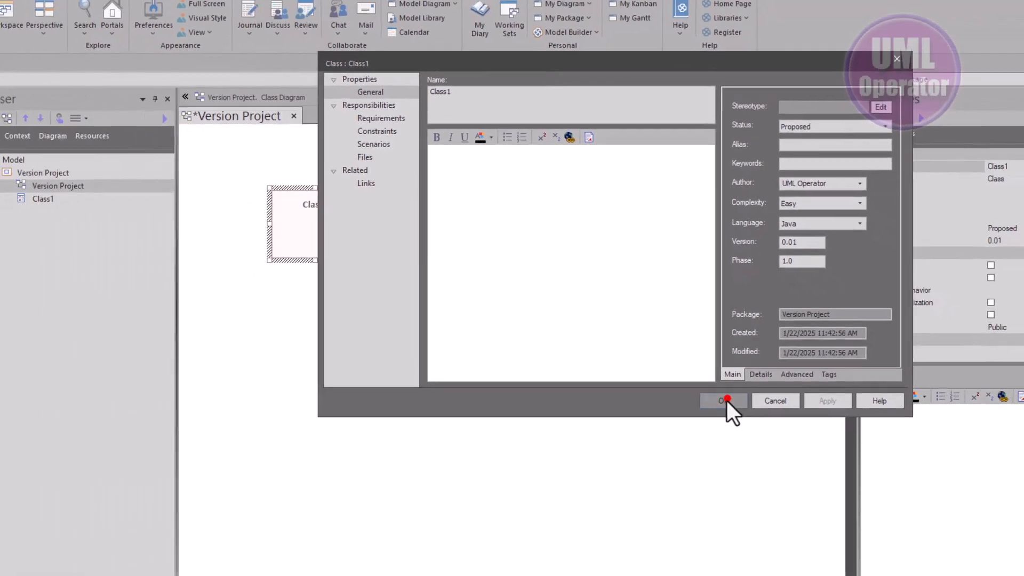
left_click(540, 356)
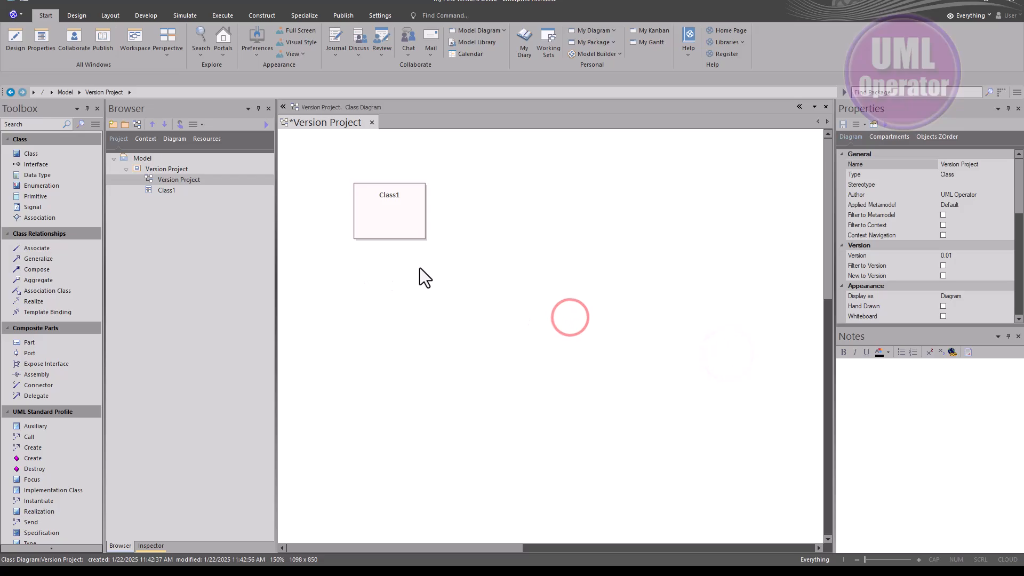
Select the class, shifting it slightly on the diagram, and examine its version and its project details, including the phase, in the docked properties
left_click_drag(389, 217, 365, 194)
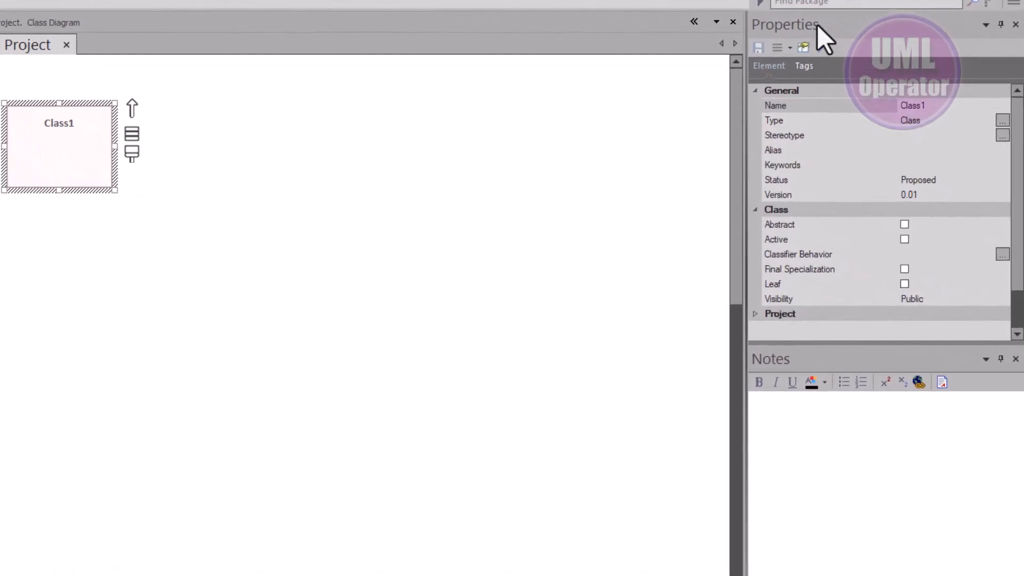
left_click(817, 24)
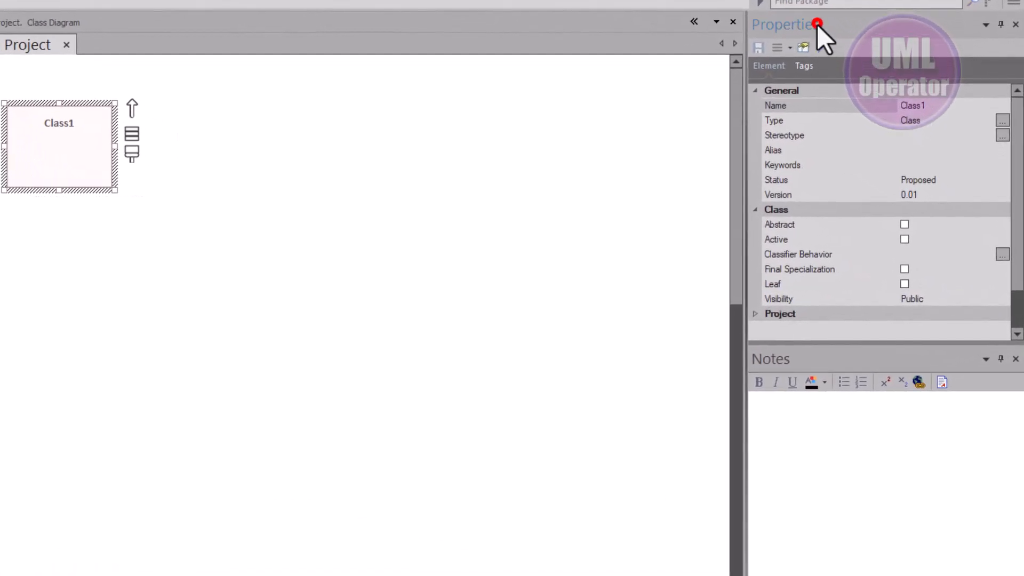
left_click(819, 195)
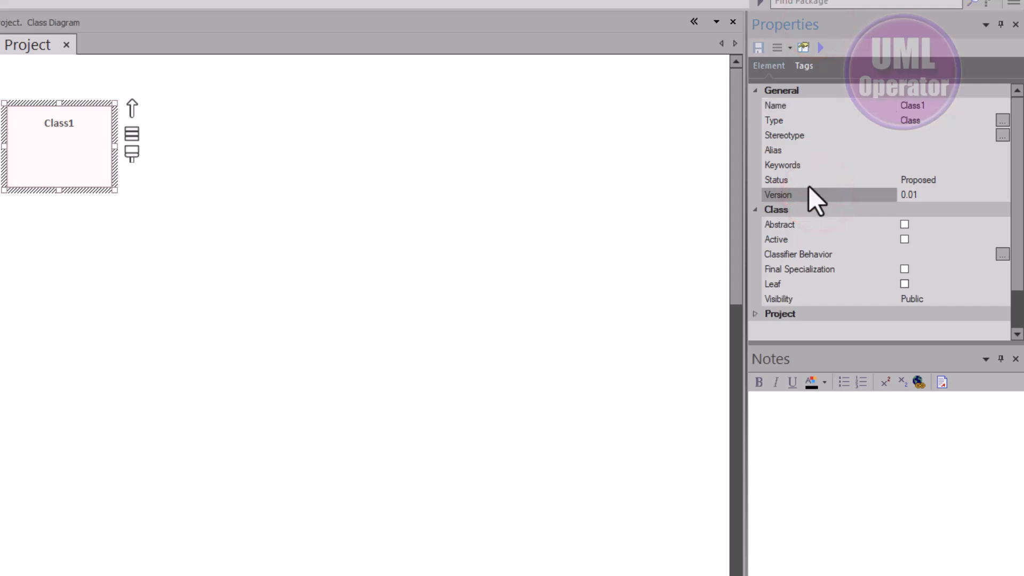
left_click(929, 196)
left_click(936, 107)
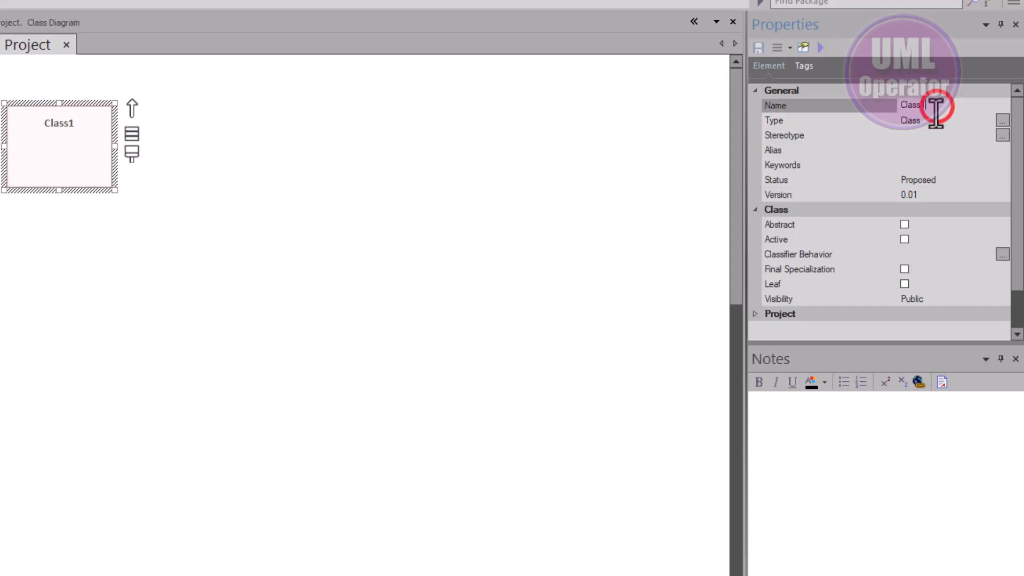
left_click(938, 195)
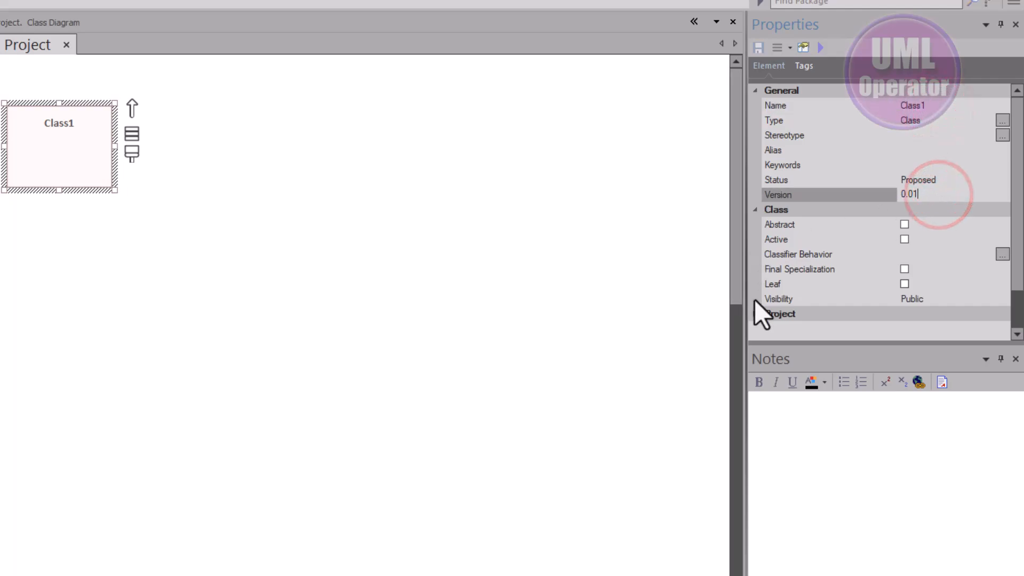
left_click(752, 313)
scroll(780, 311, "down", 2)
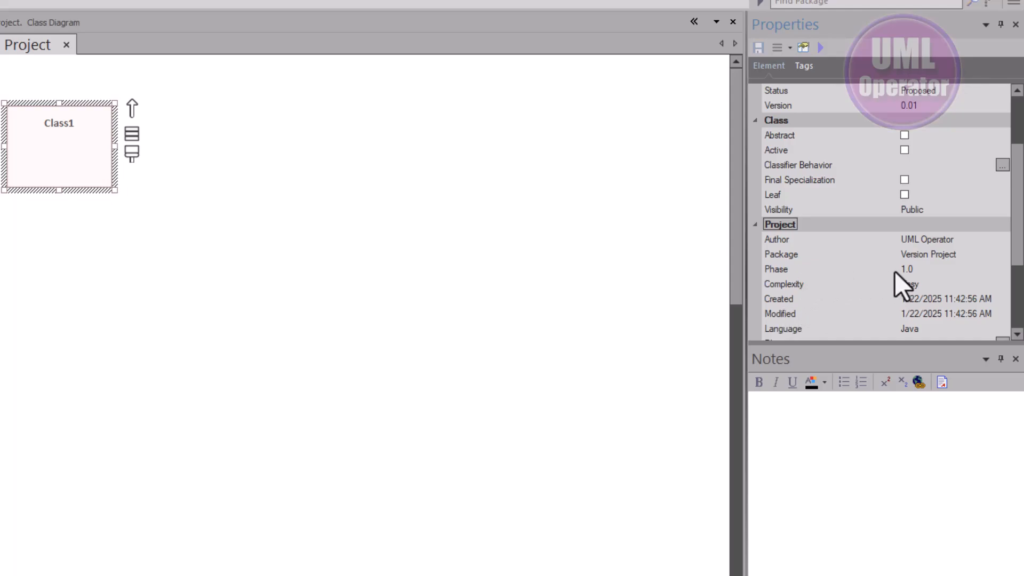
Examine Class1's version in the docked properties, then the version of the Version Project diagram
scroll(914, 267, "up", 2)
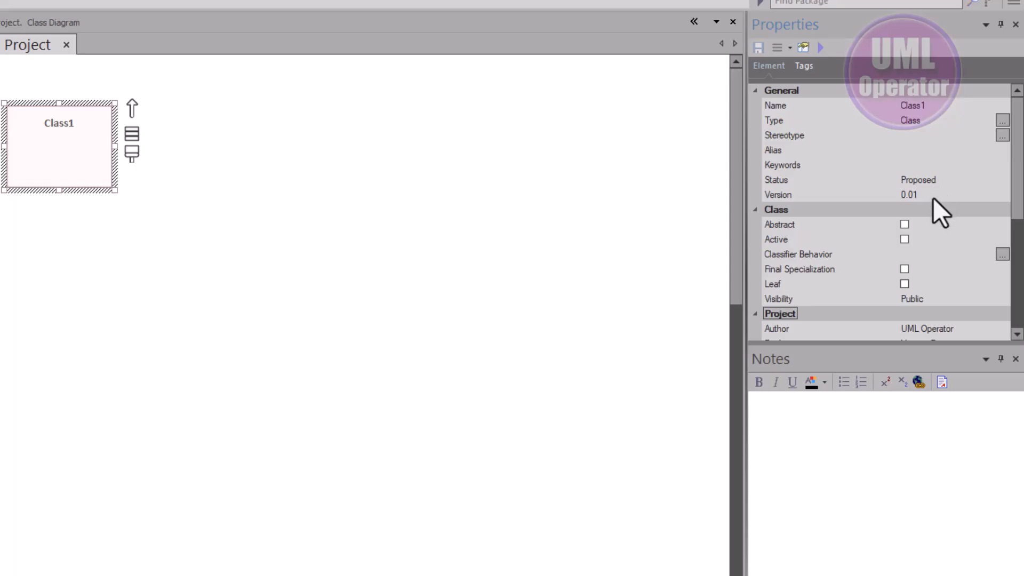
left_click(933, 196)
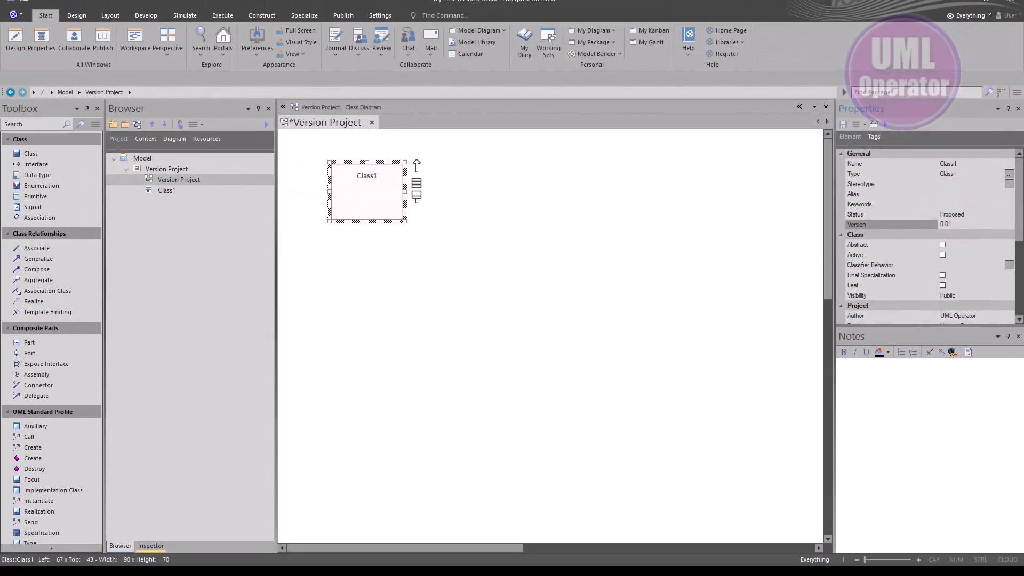
left_click(420, 283)
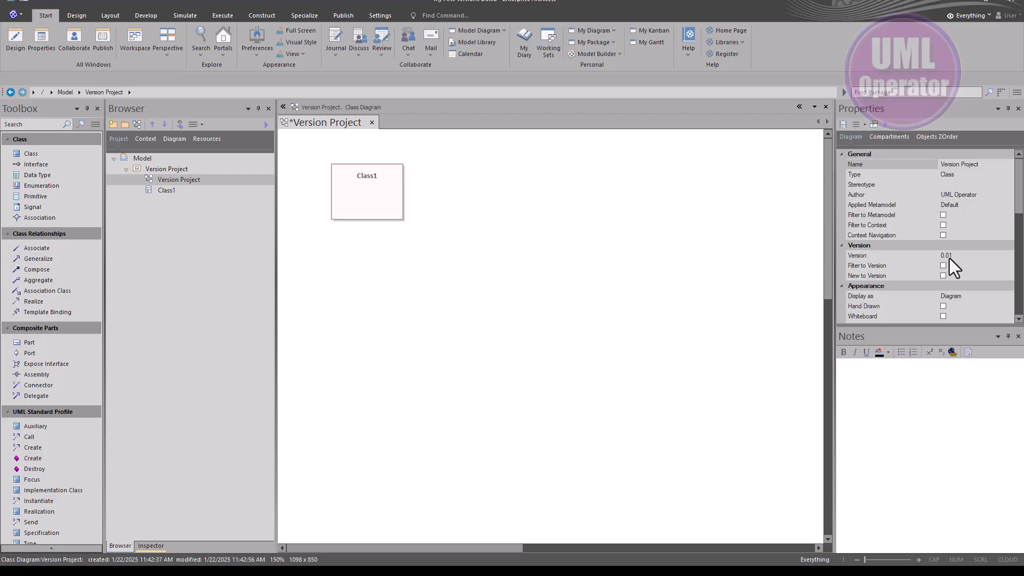
Open the class diagram's properties dialog, examine its version settings, and close it without changing any values
double_click(450, 287)
left_click_drag(320, 300, 693, 269)
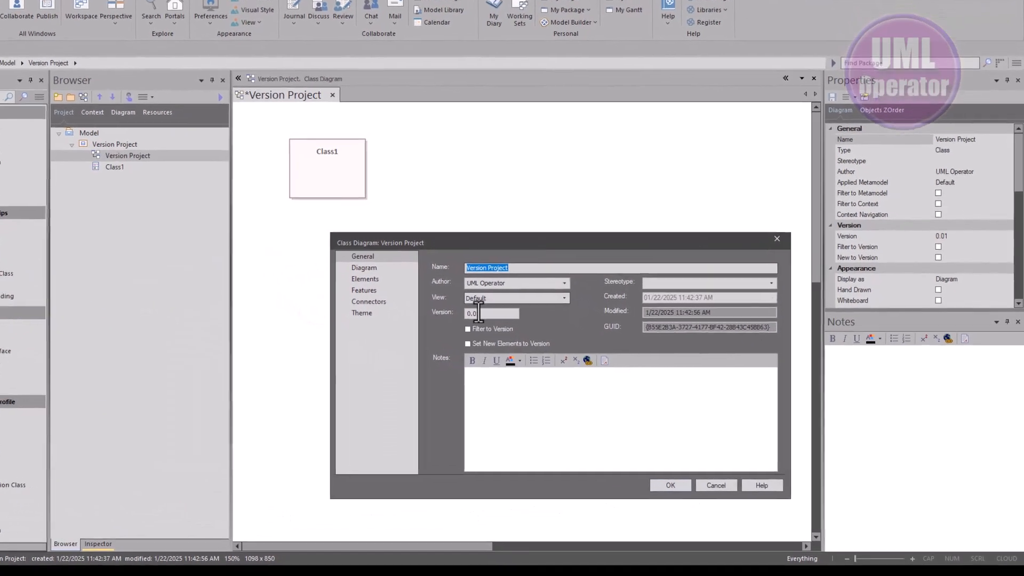
left_click(507, 332)
double_click(404, 279)
left_click(624, 470)
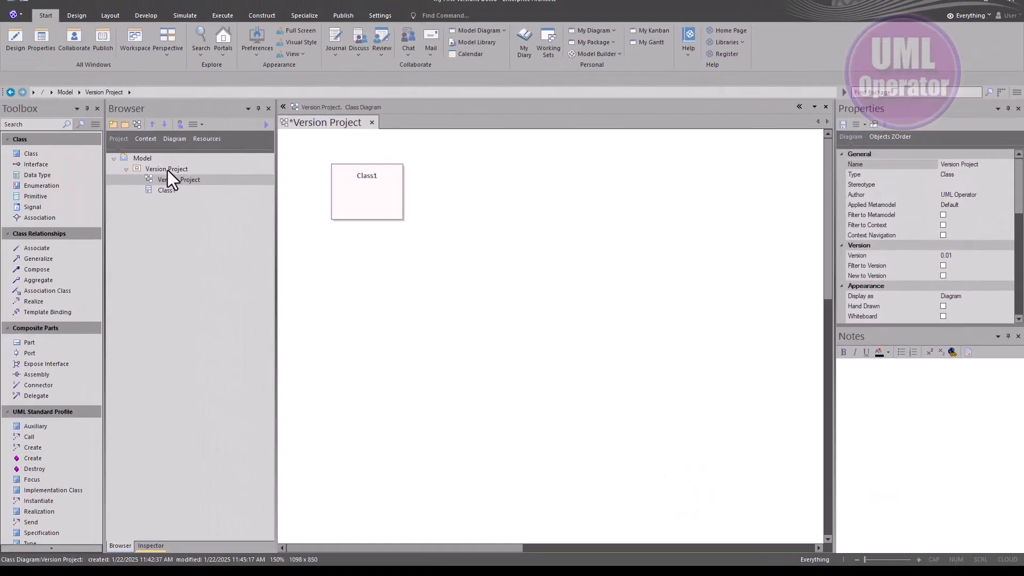
Select the Version Project package and examine its version in the docked properties
left_click(168, 169)
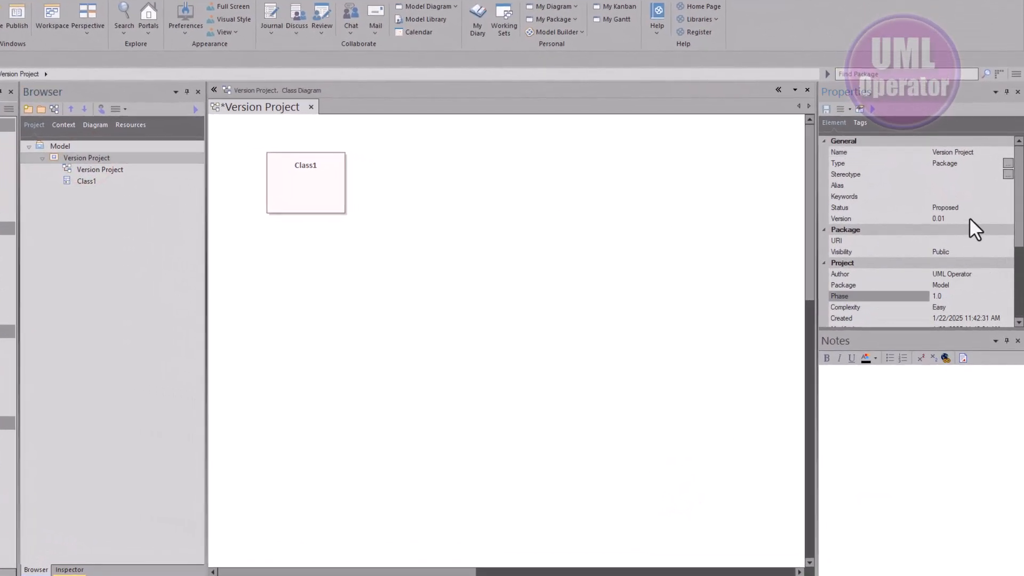
left_click(965, 219)
left_click_drag(962, 221, 920, 221)
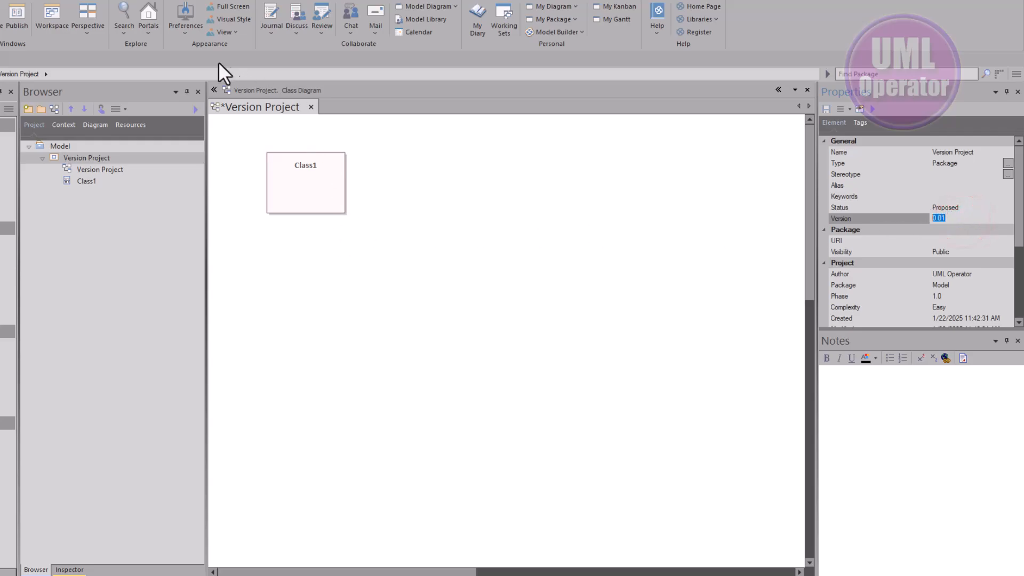
Examine the default version and phase for objects in the preferences, and close them without changes
left_click(187, 18)
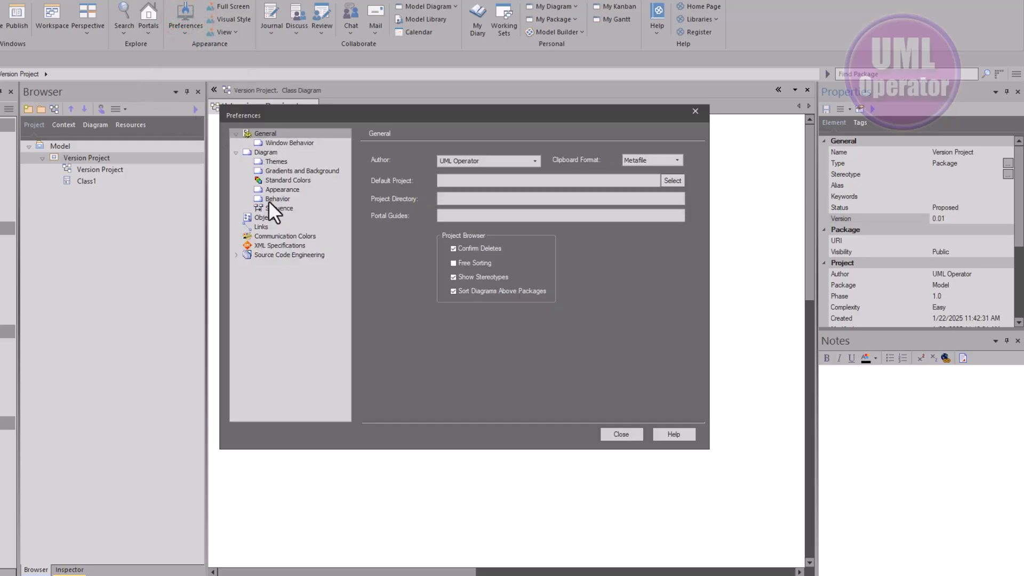
left_click(262, 220)
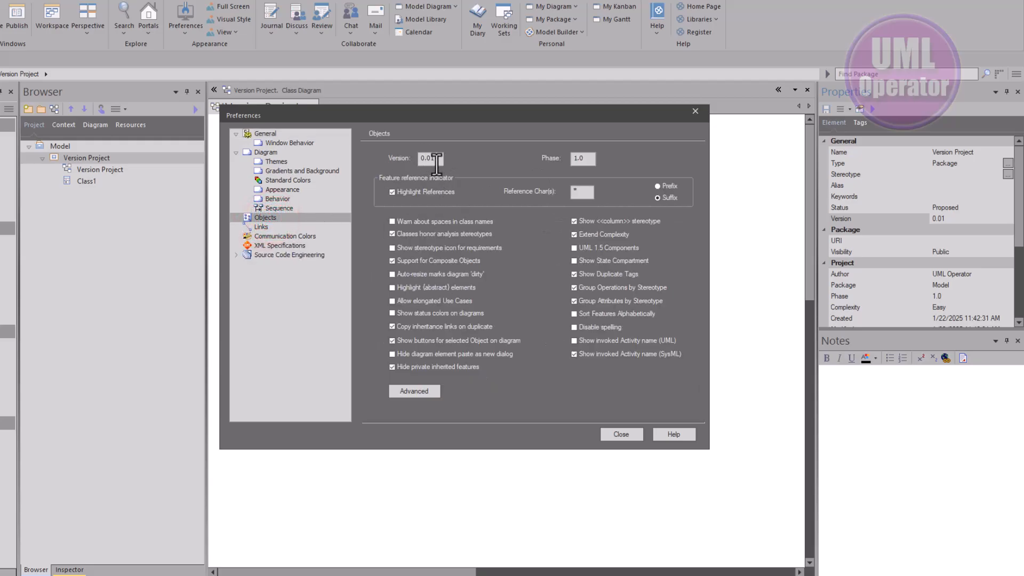
left_click(627, 436)
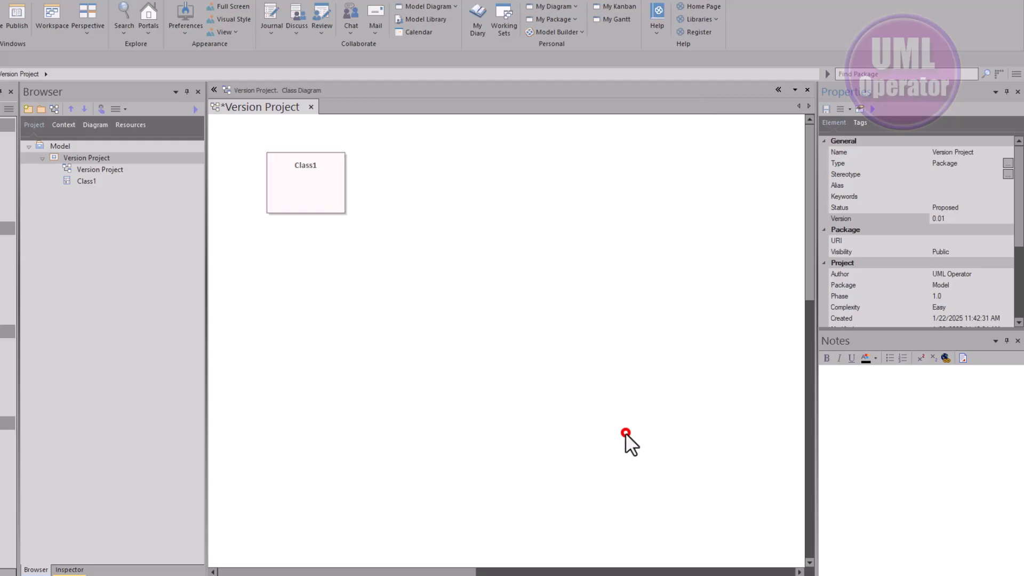
Set the version of Class1 to 0.02 in its docked properties
left_click(497, 308)
left_click(104, 168)
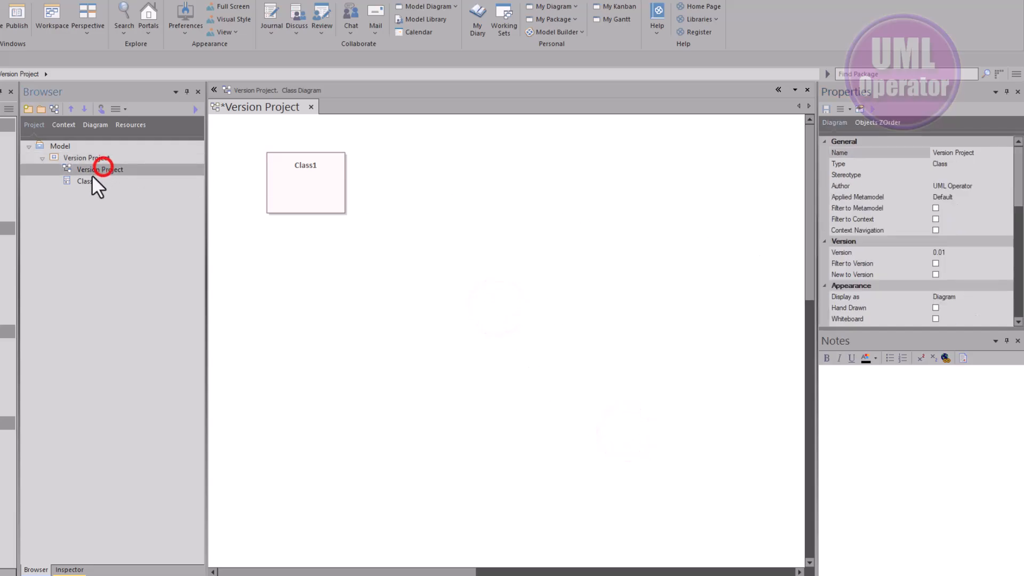
left_click(86, 181)
left_click(291, 195)
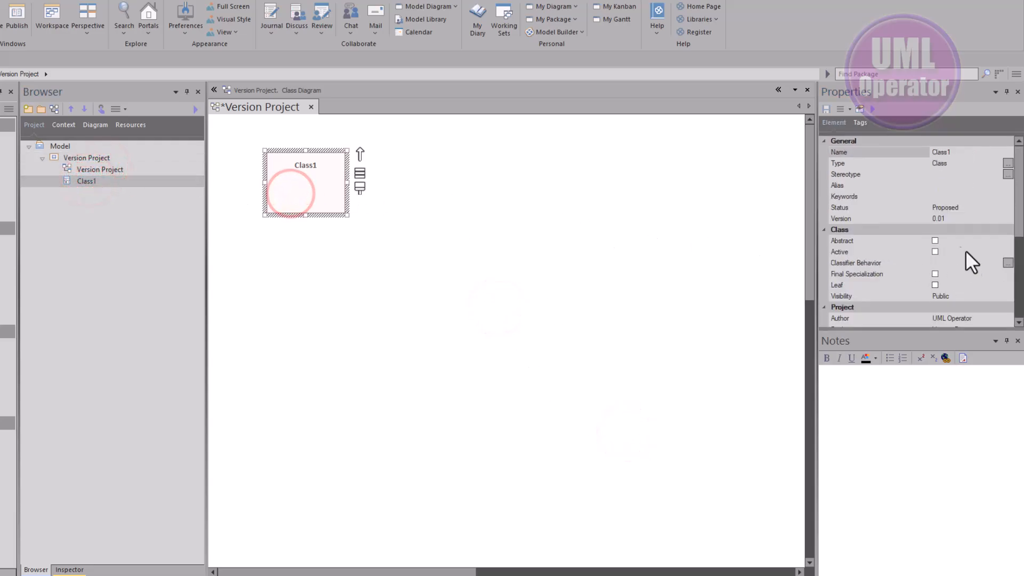
left_click(955, 215)
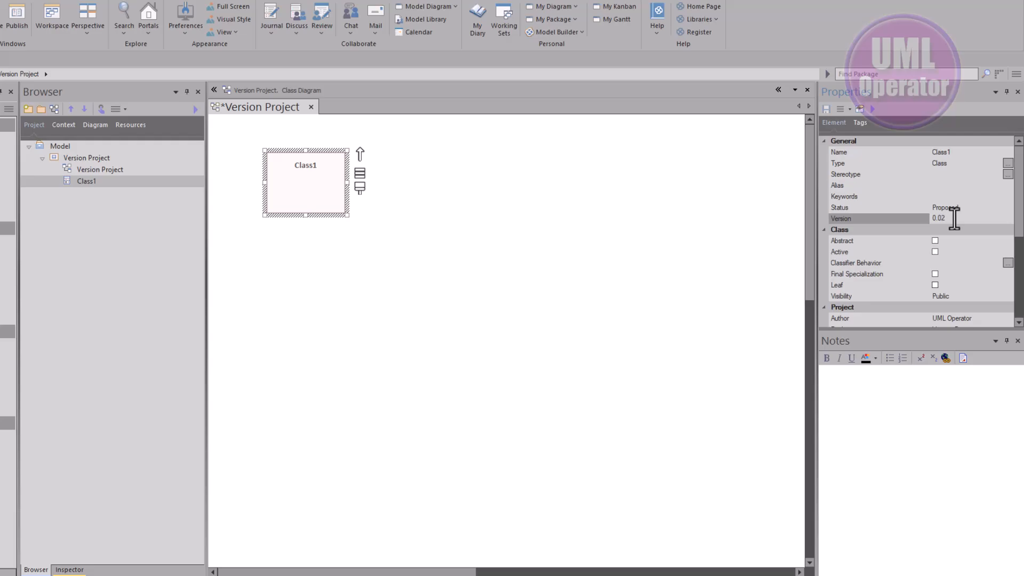
left_click(403, 312)
Set the Version Project class diagram's version to 0.02 in its properties dialog
double_click(396, 249)
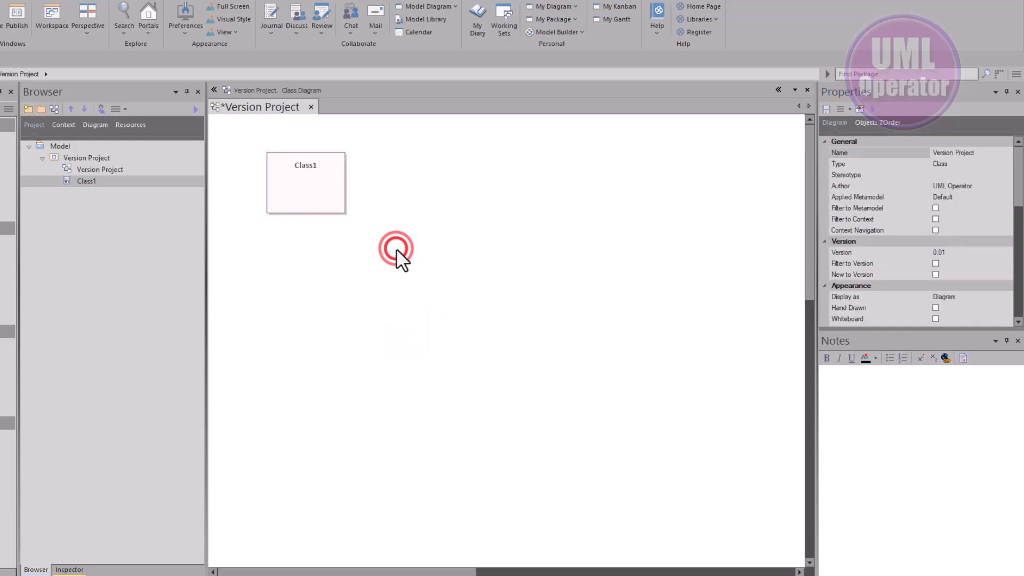
left_click(471, 332)
key("BackSpace")
type("2")
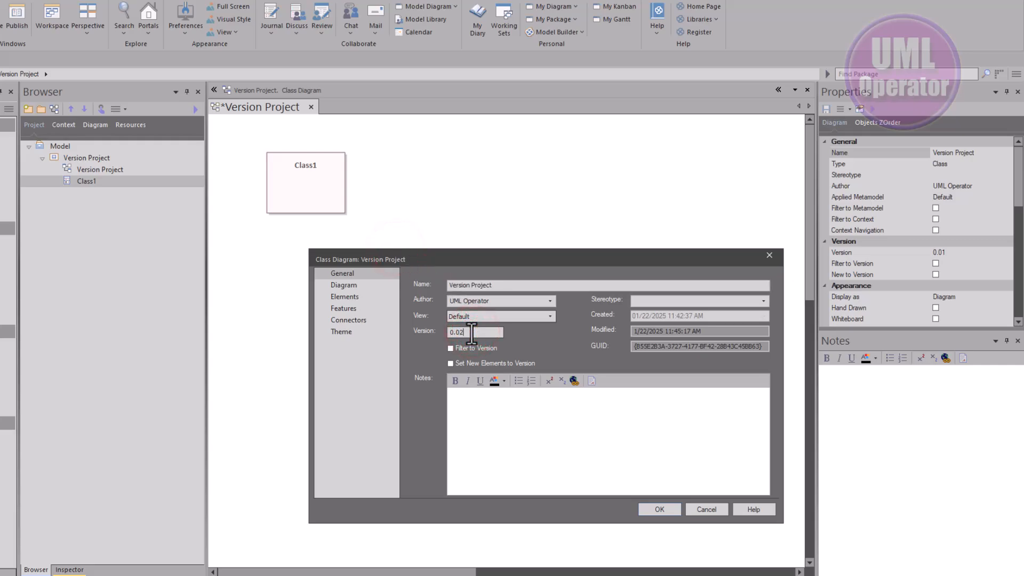
left_click(663, 507)
Set the Version Project package's version to 0.02 and save the diagram
left_click(100, 157)
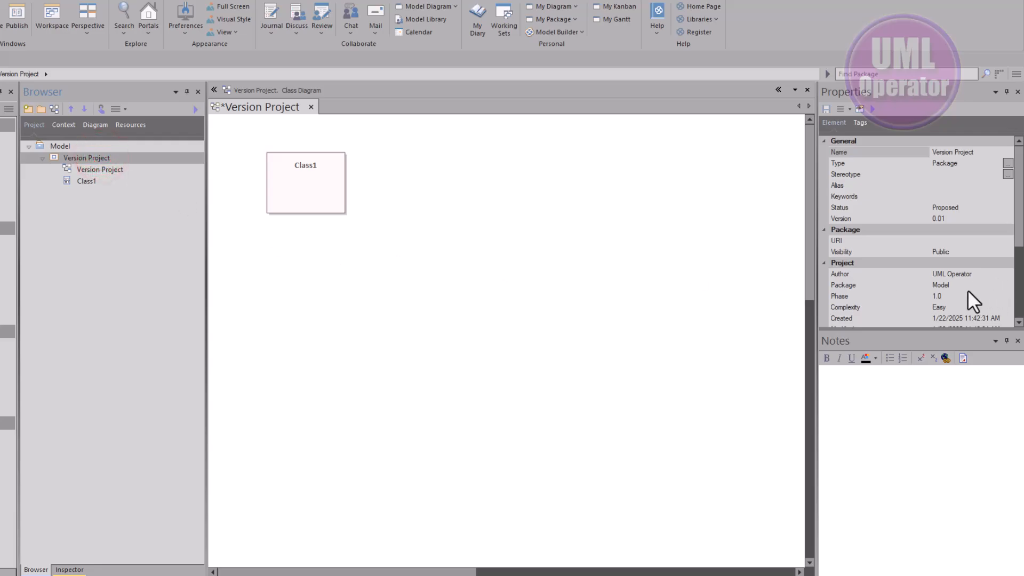
left_click(954, 216)
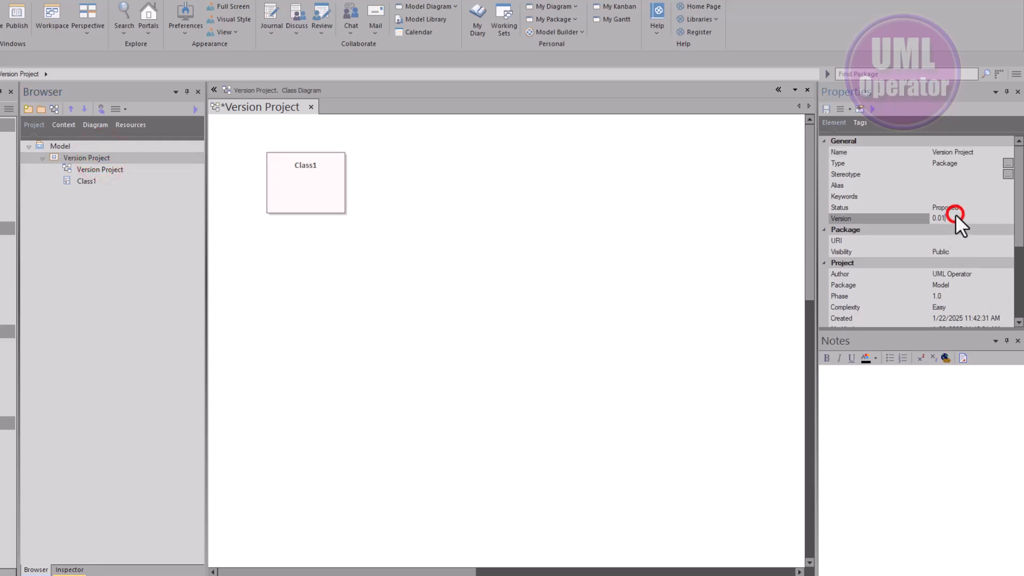
key("BackSpace")
type("2")
left_click(597, 247)
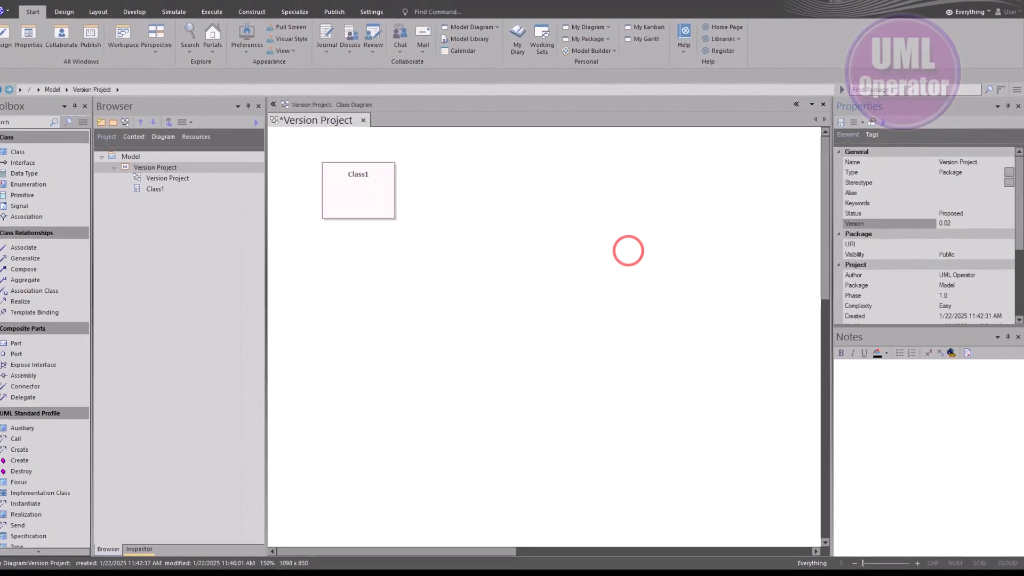
key("ctrl+s")
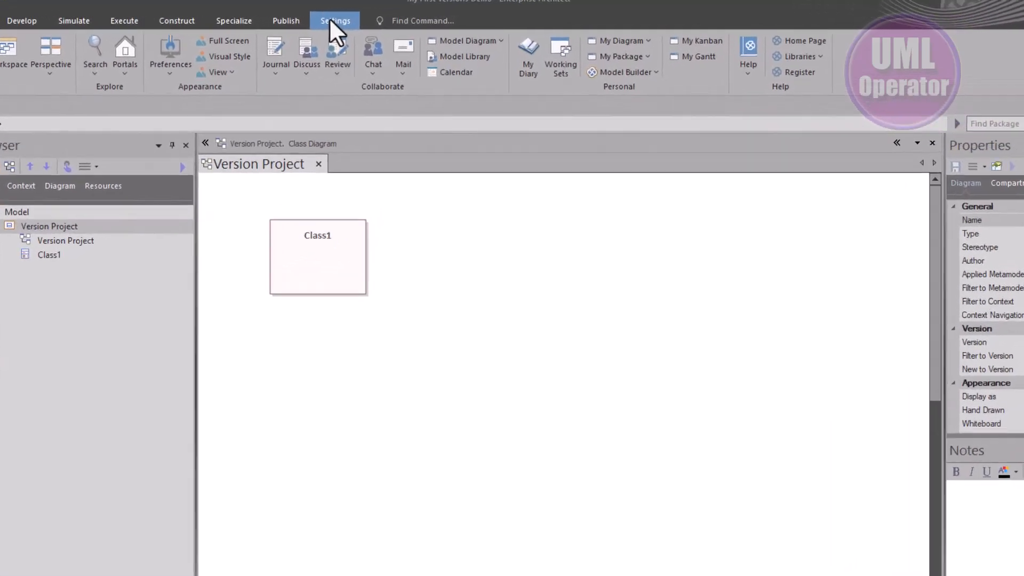
Turn on Control Package for the Version Project package and set its file type to Enterprise Architect Native XML
left_click(376, 20)
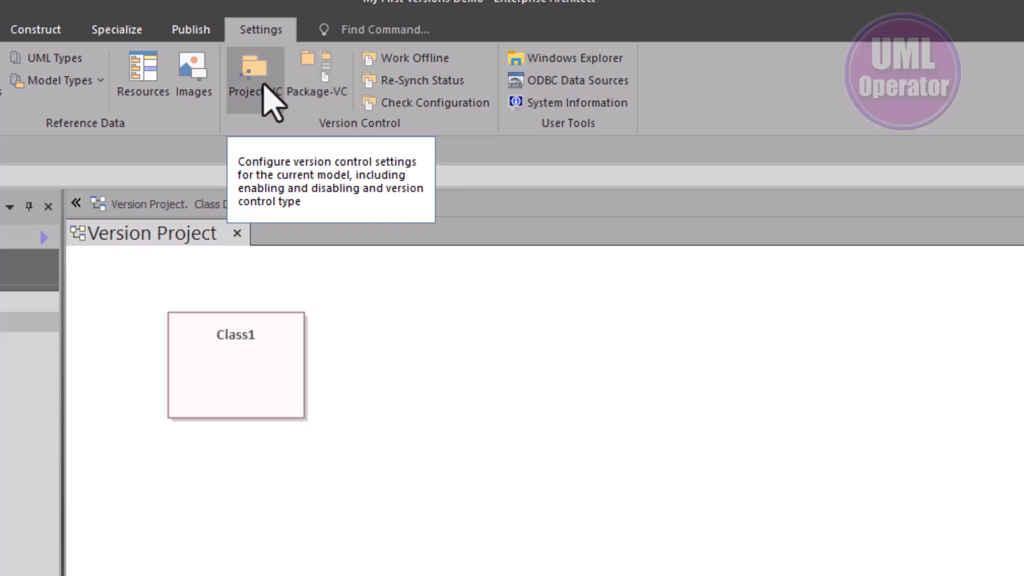
left_click(327, 72)
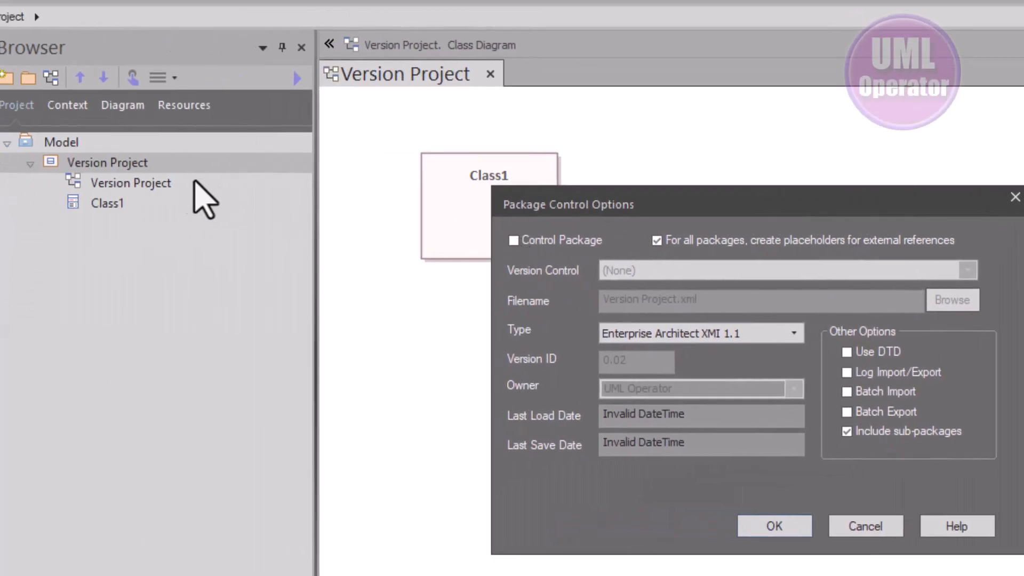
left_click(514, 240)
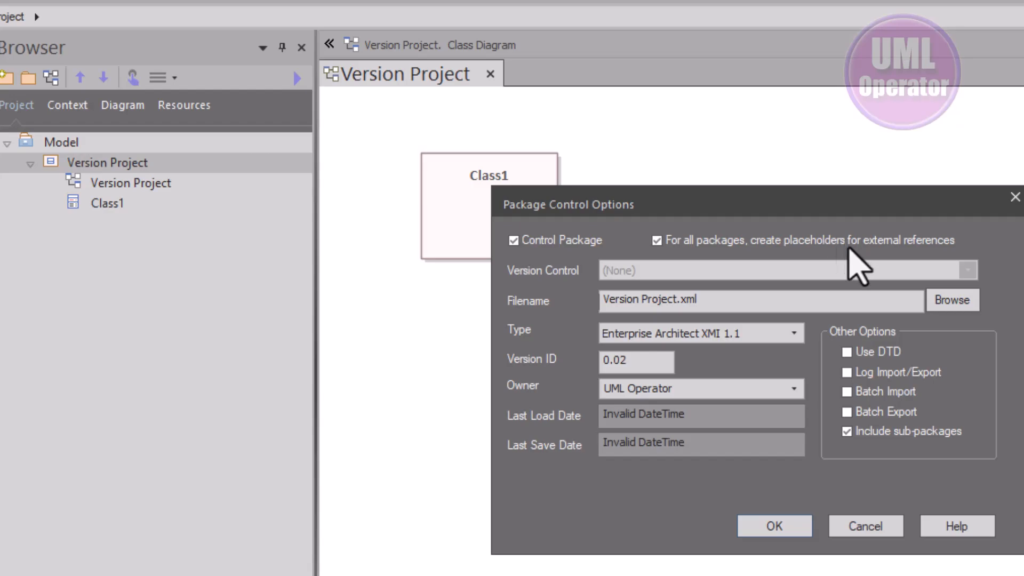
left_click(794, 334)
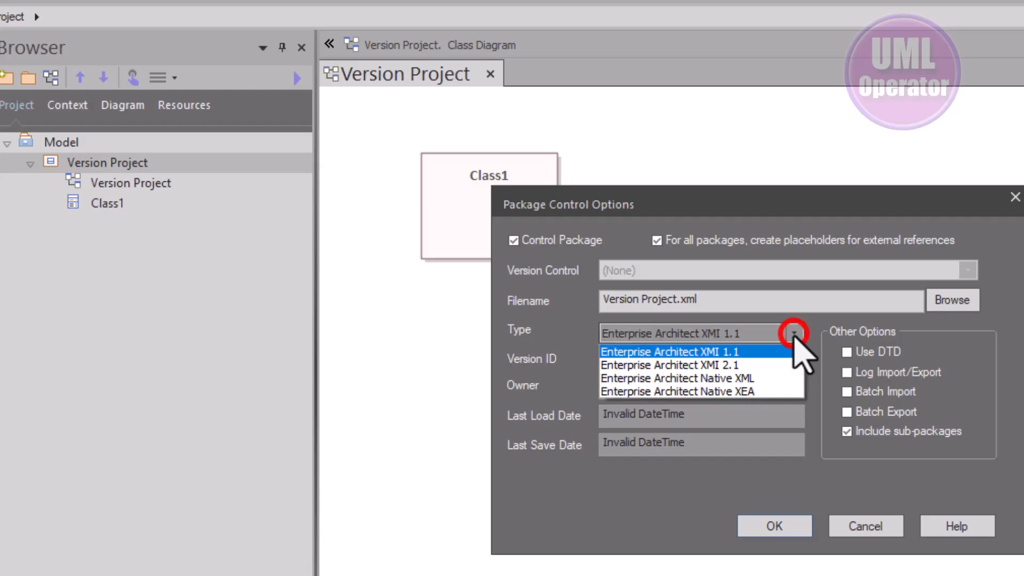
left_click(761, 378)
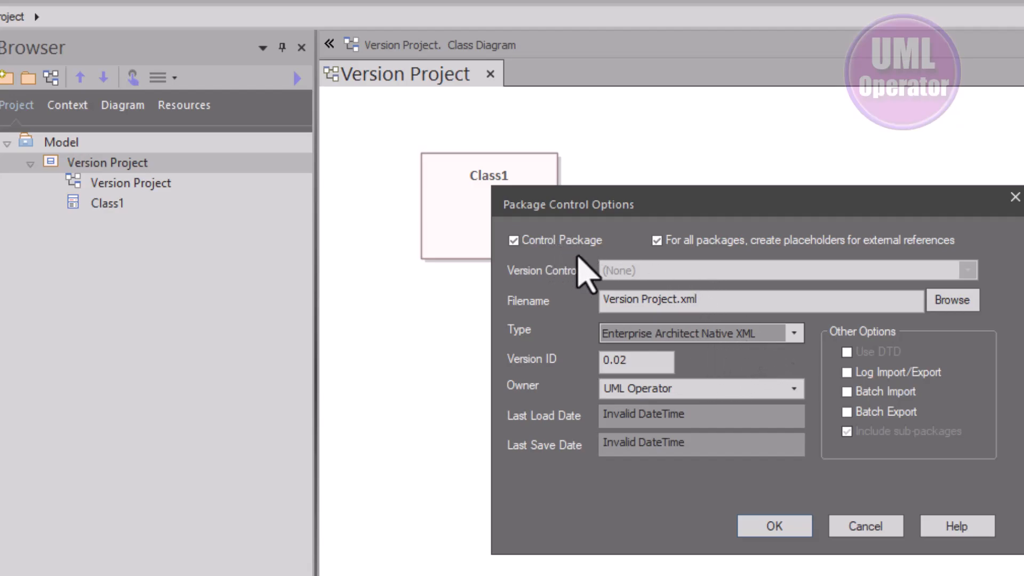
Set the controlled package's Version ID to 0.01
left_click(637, 363)
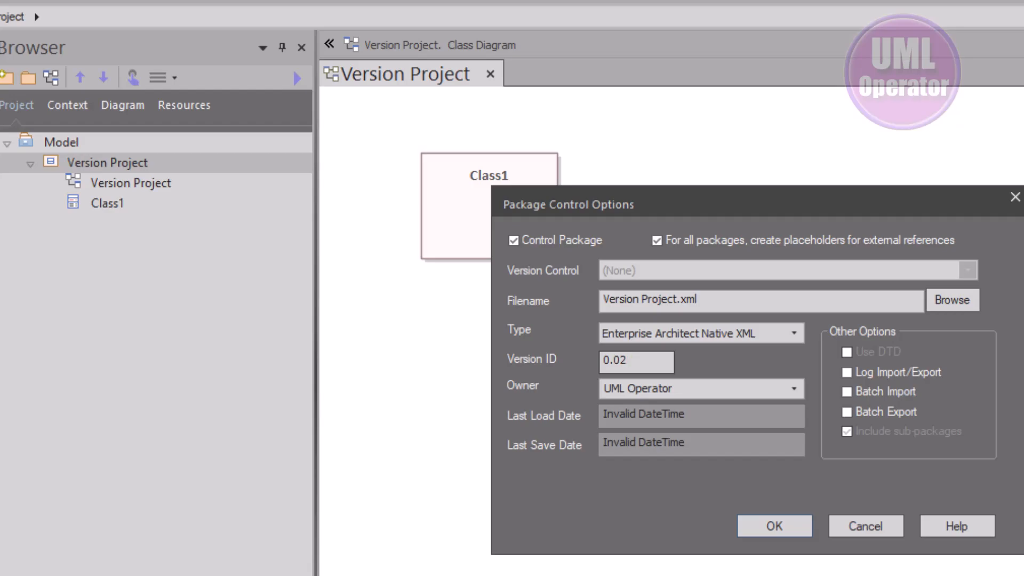
left_click(640, 362)
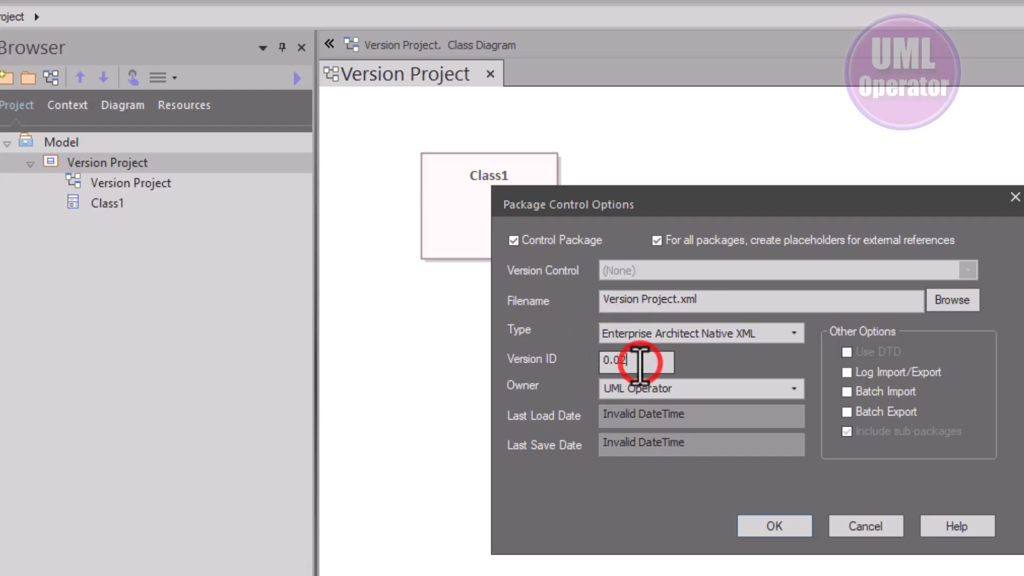
key("BackSpace")
type("1")
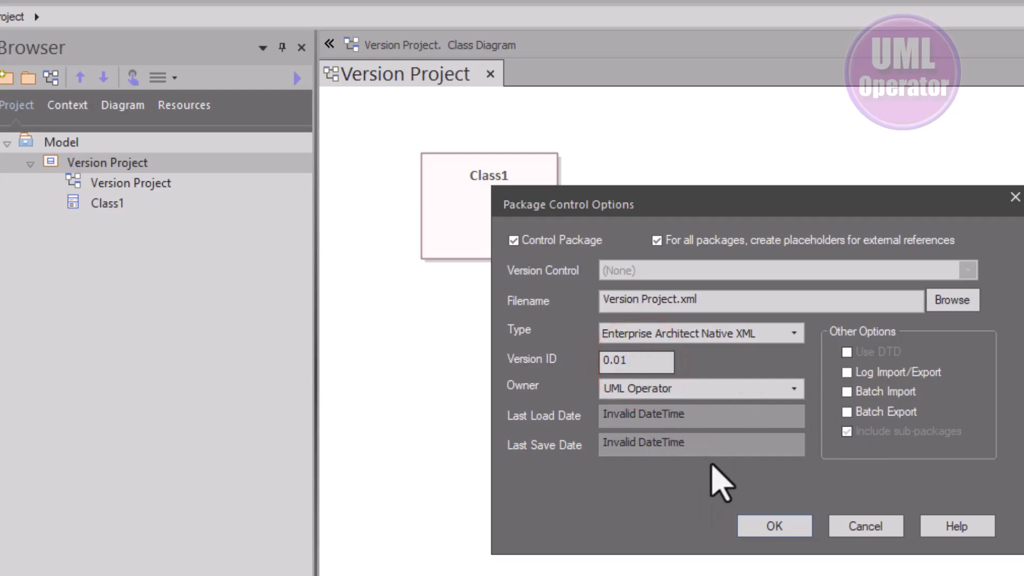
Set the controlled file to I:\Business\Sparx\Model\Templates\Version Project.xml and apply the package control options
left_click(783, 525)
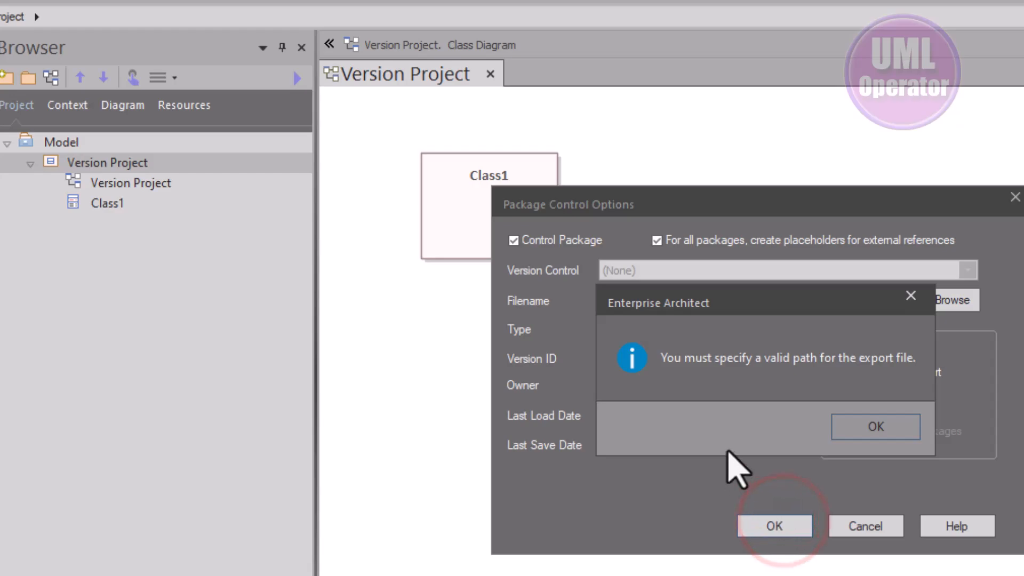
left_click(871, 427)
left_click(956, 303)
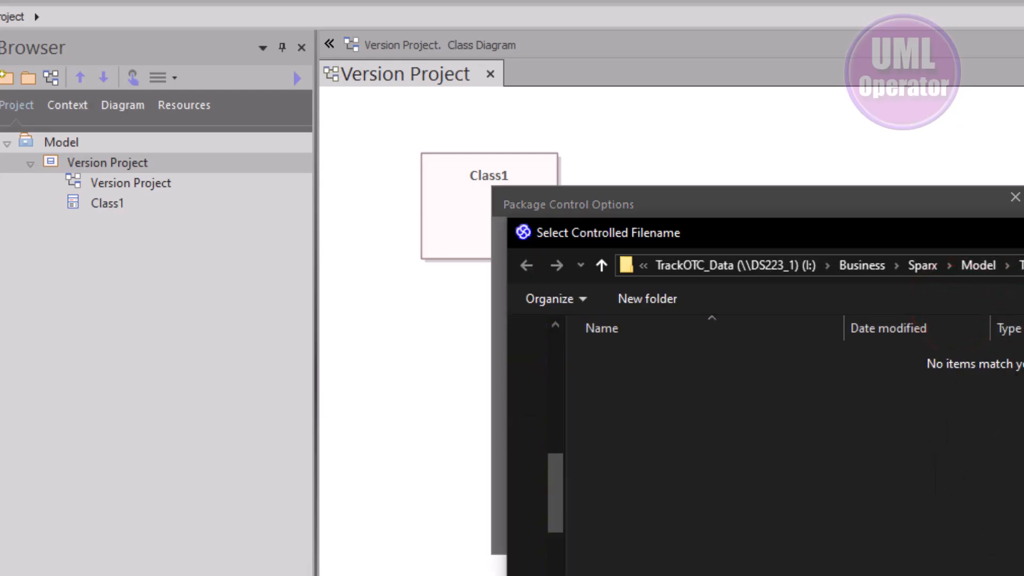
key("Return")
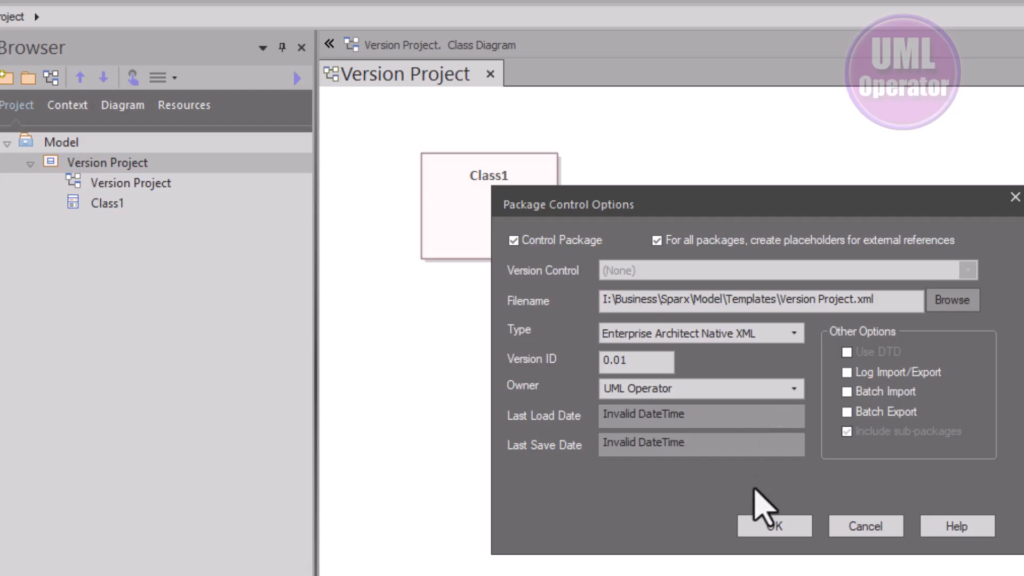
left_click(776, 525)
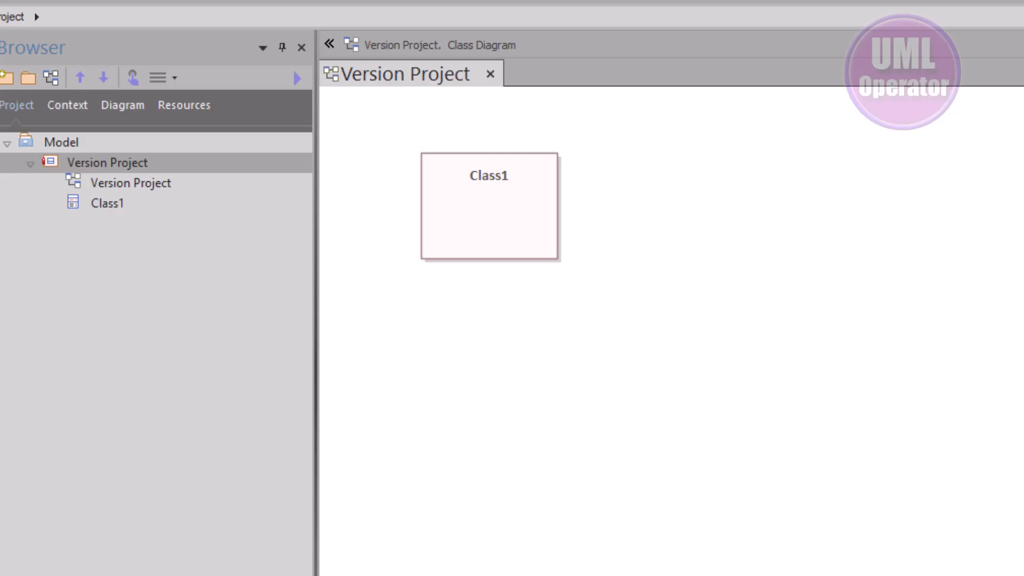
Examine the versions of the controlled package, Class1 and the class diagram in the docked properties
left_click(57, 163)
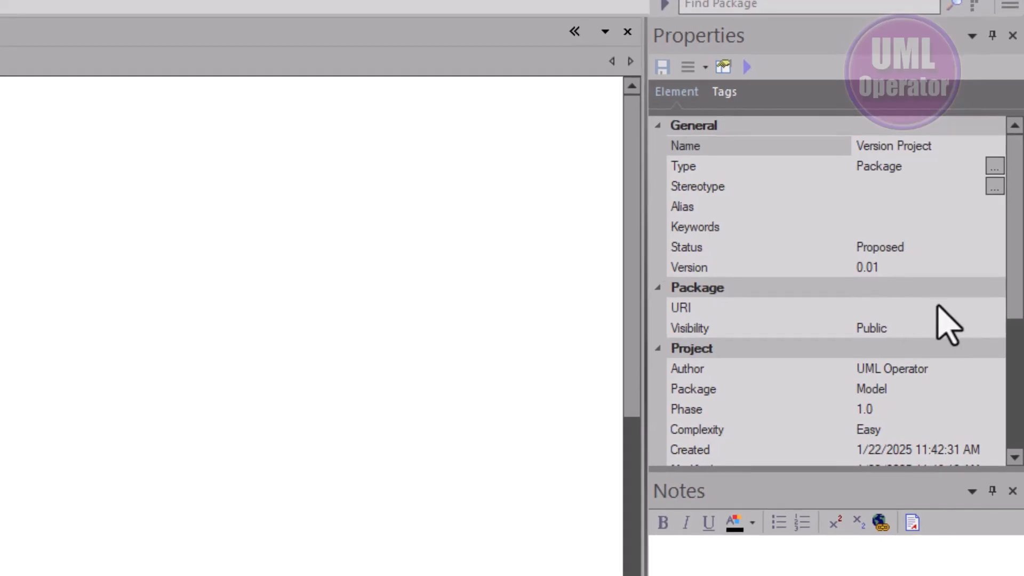
left_click(905, 266)
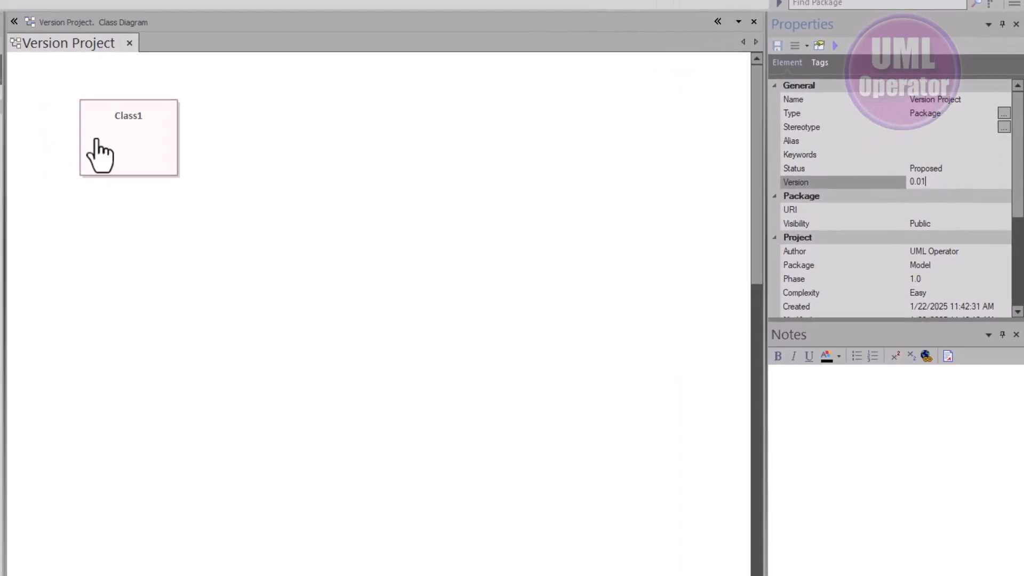
left_click(96, 140)
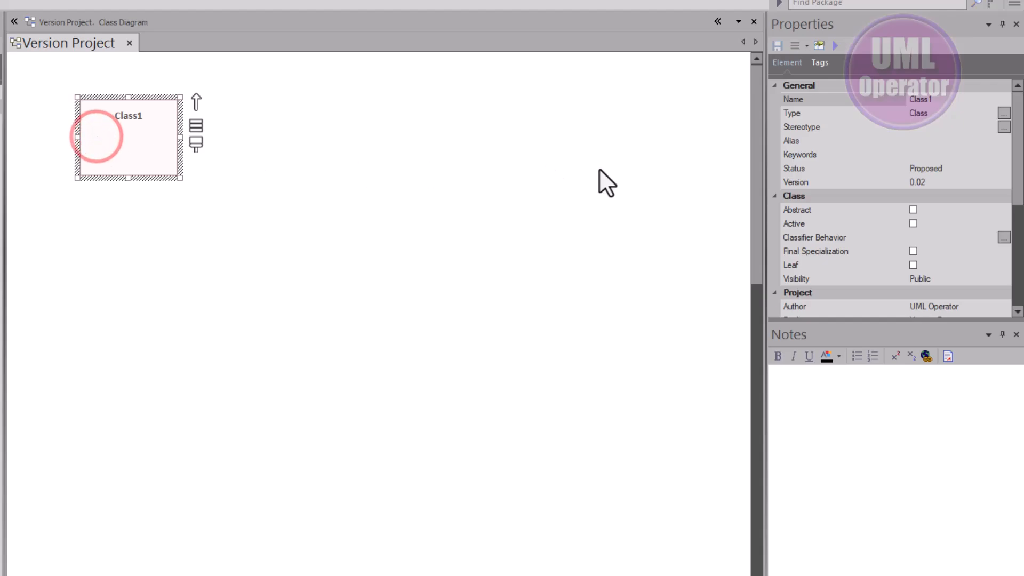
left_click(939, 180)
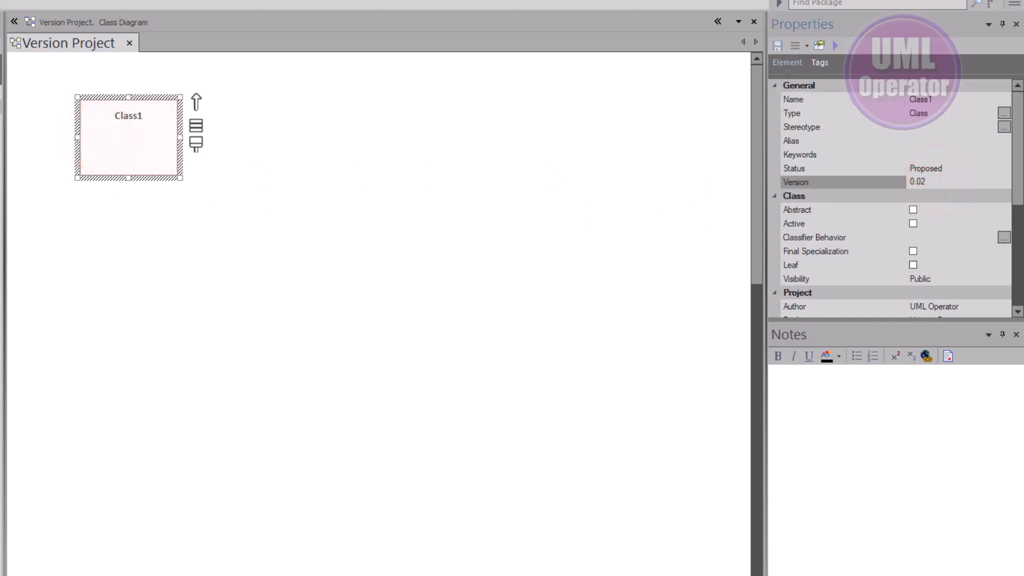
left_click(341, 229)
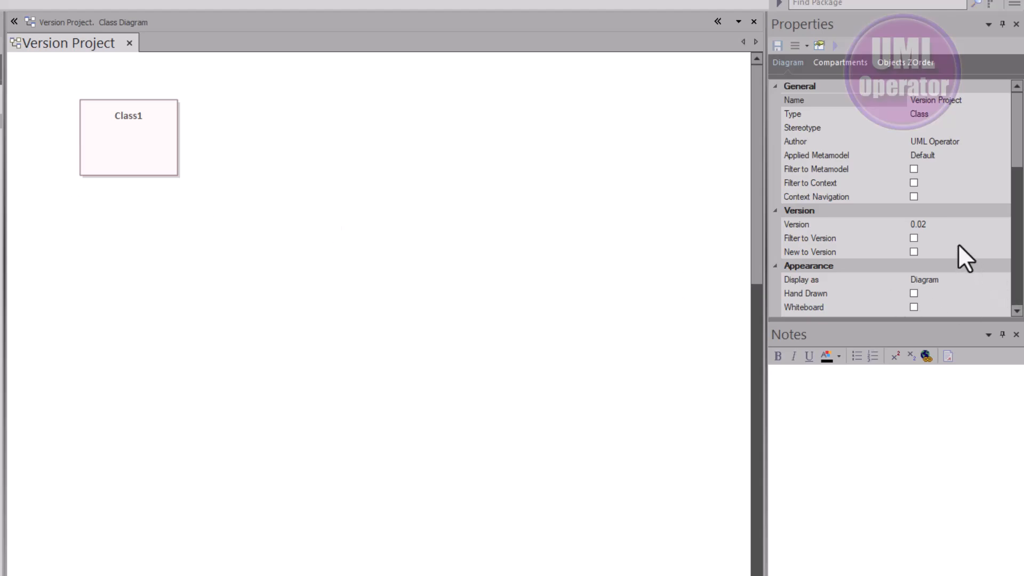
Create a new baseline of the Version Project package with version 0.01, then leave the baseline list
left_click(949, 227)
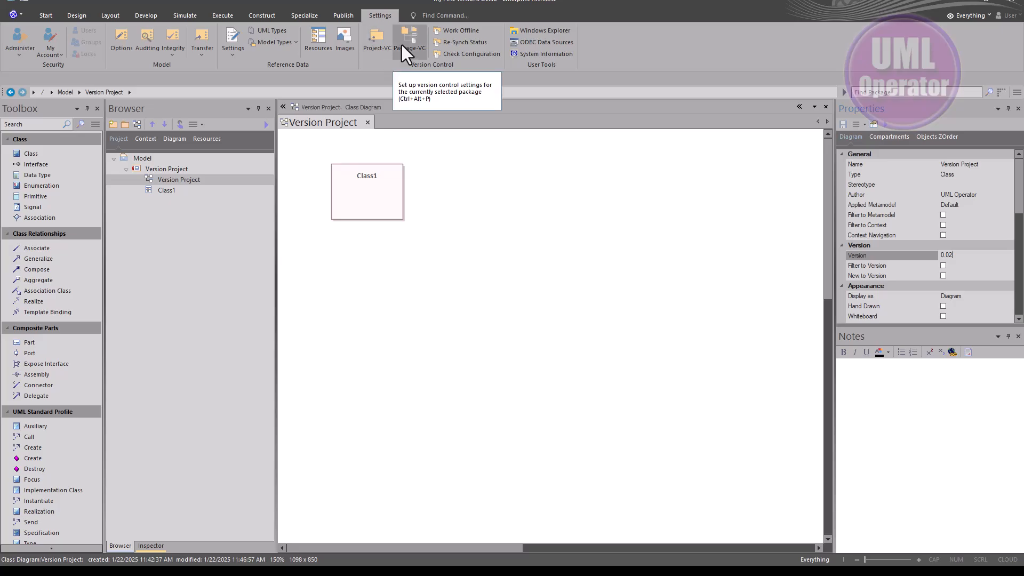
left_click(163, 169)
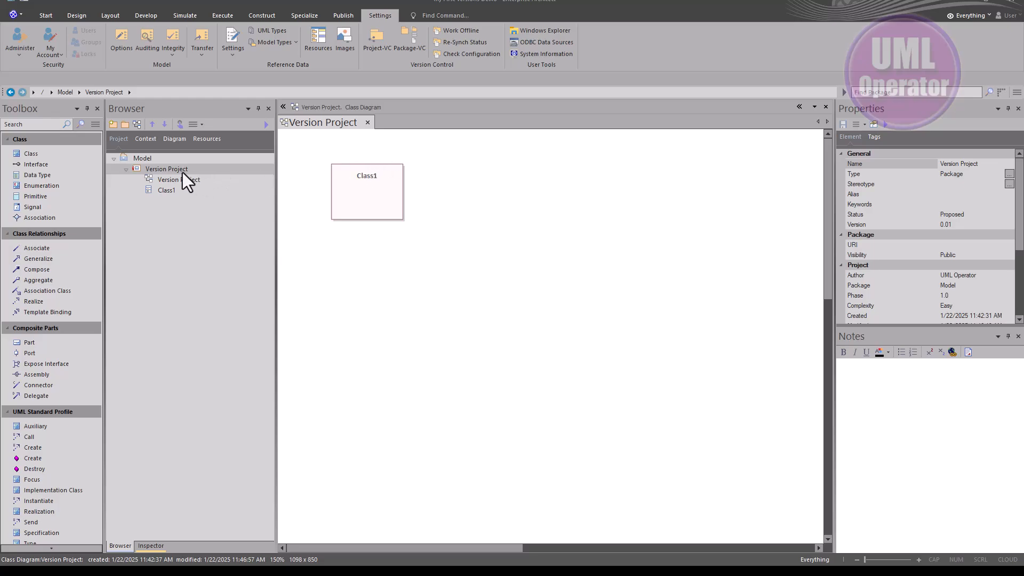
left_click(152, 170)
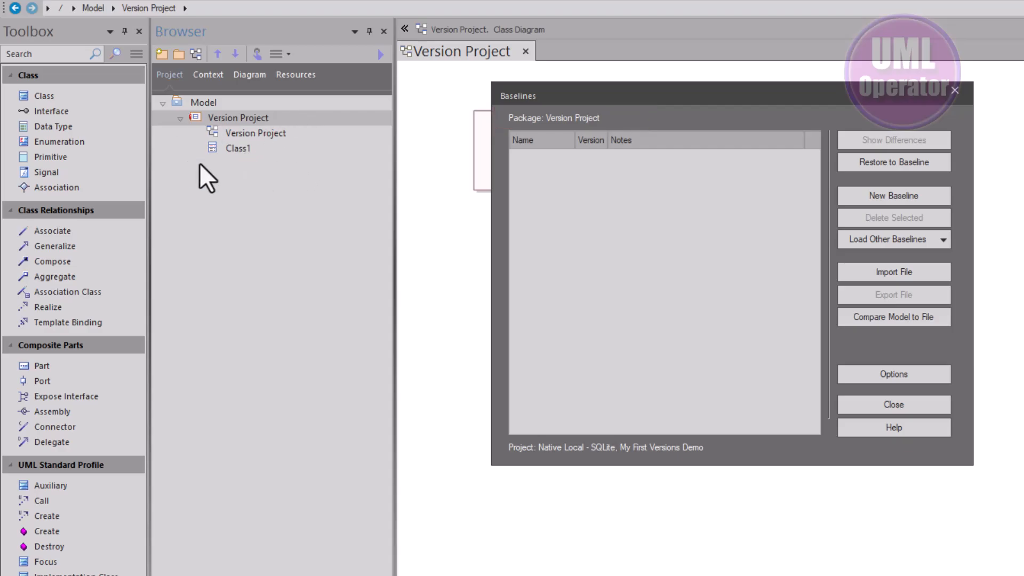
left_click(882, 194)
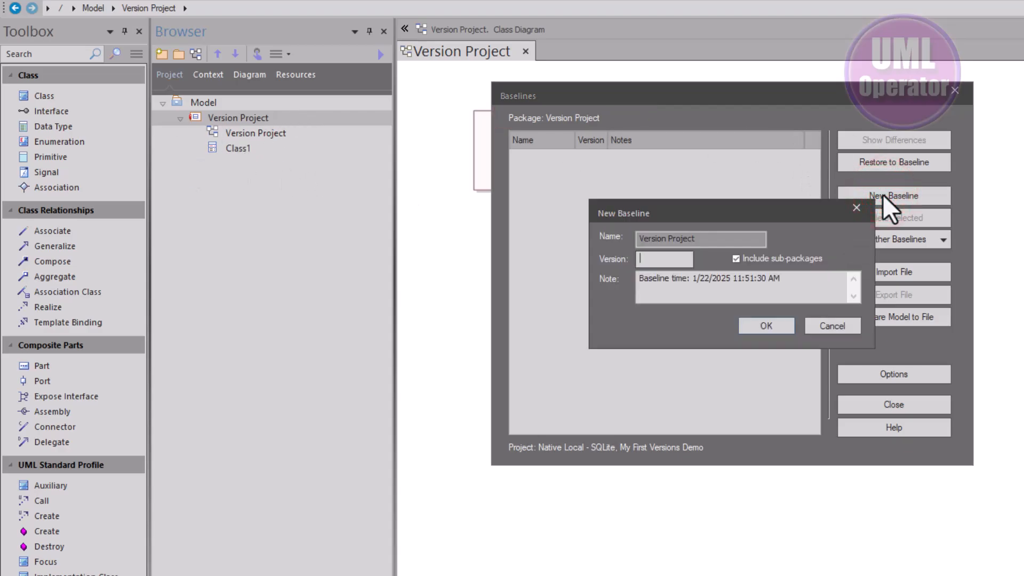
type("0.01")
left_click(710, 277)
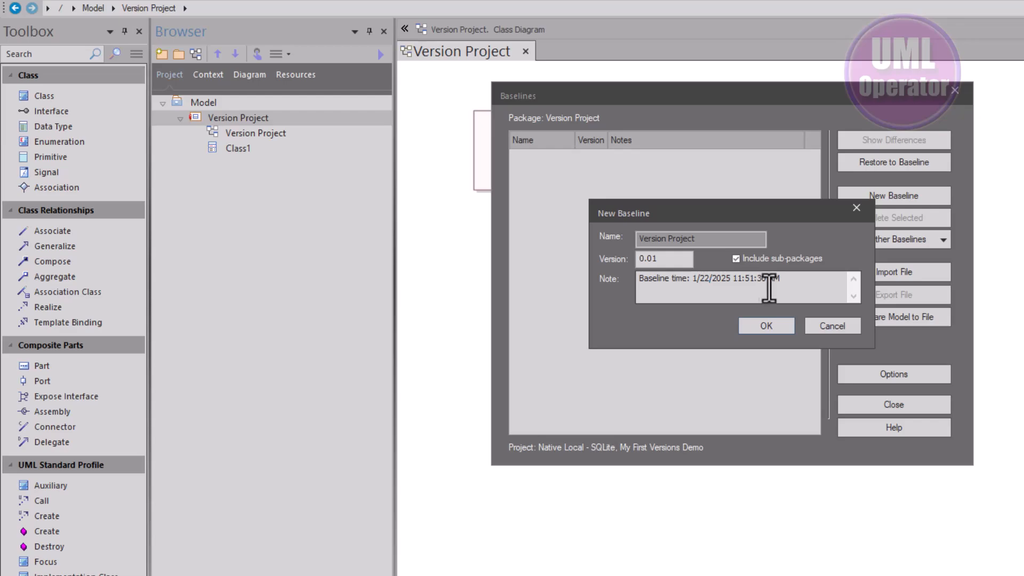
left_click(770, 325)
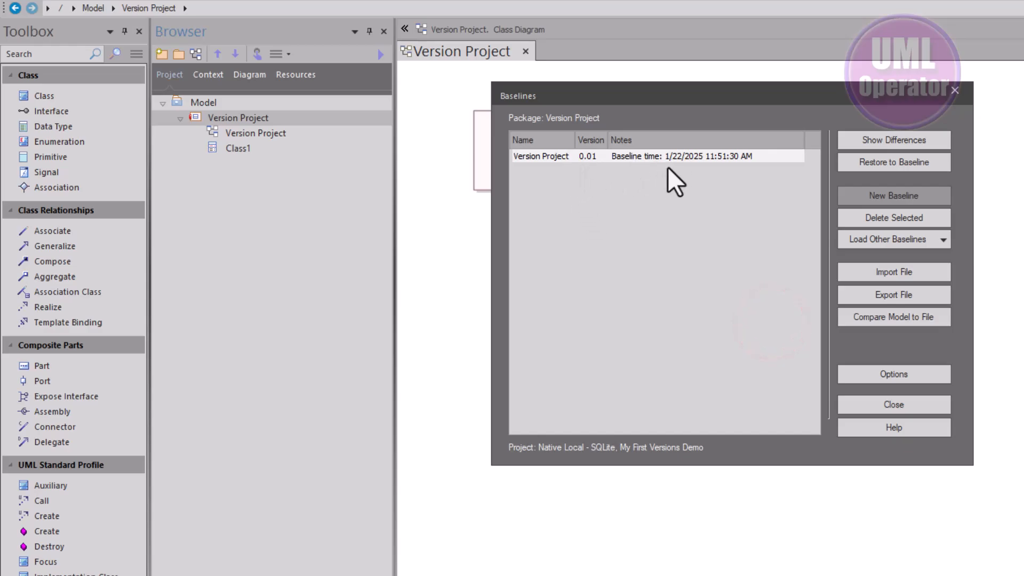
left_click(914, 405)
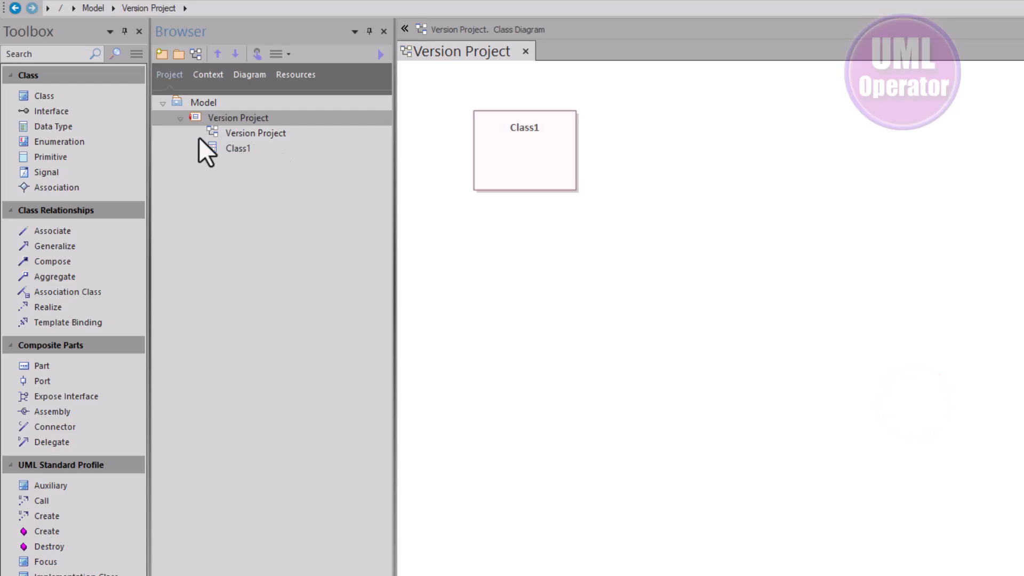
Add two more classes to the Version Project diagram, one below Class1 and one further down to its right
left_click(80, 98)
left_click(502, 229)
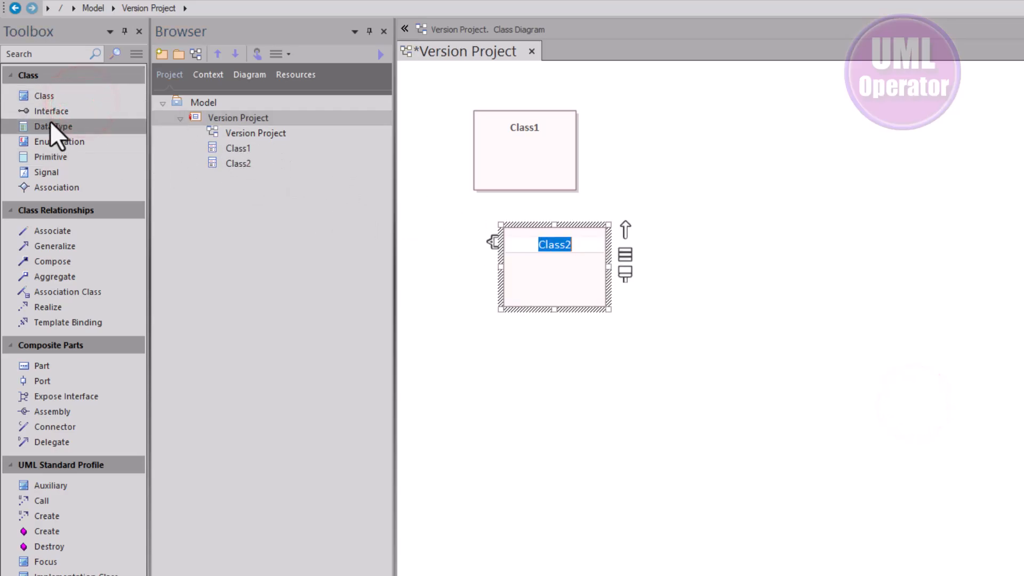
left_click(43, 100)
left_click(697, 287)
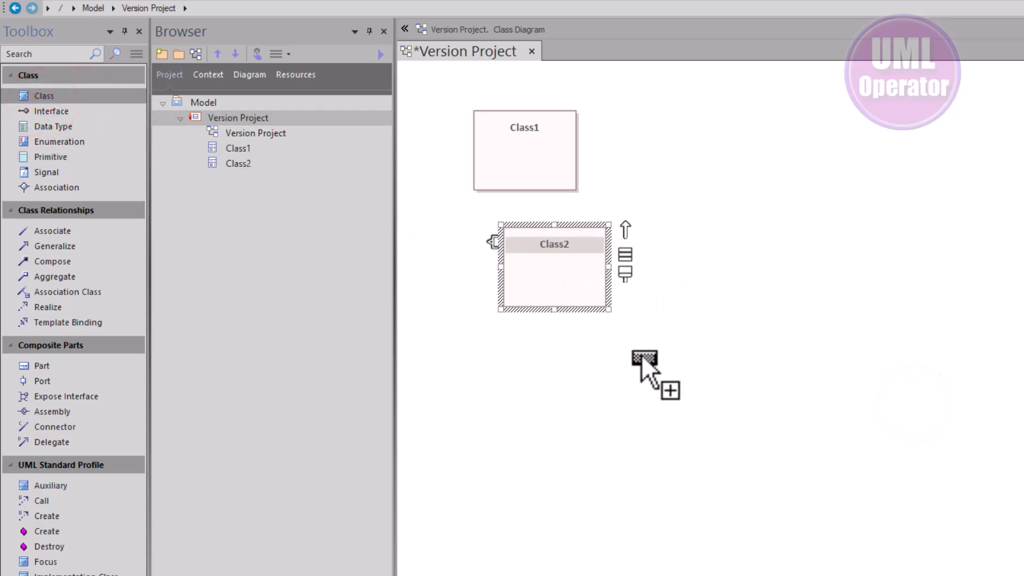
Arrange Class1 and Class2 level with each other, with Class2 well to the right of Class1
left_click_drag(562, 263, 716, 137)
key("Escape")
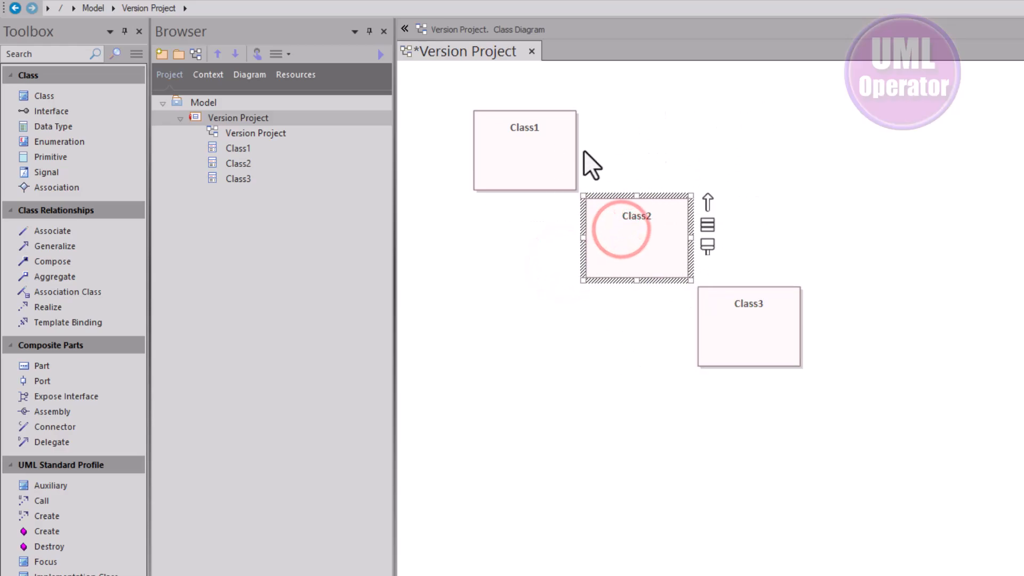
left_click_drag(600, 231, 793, 160)
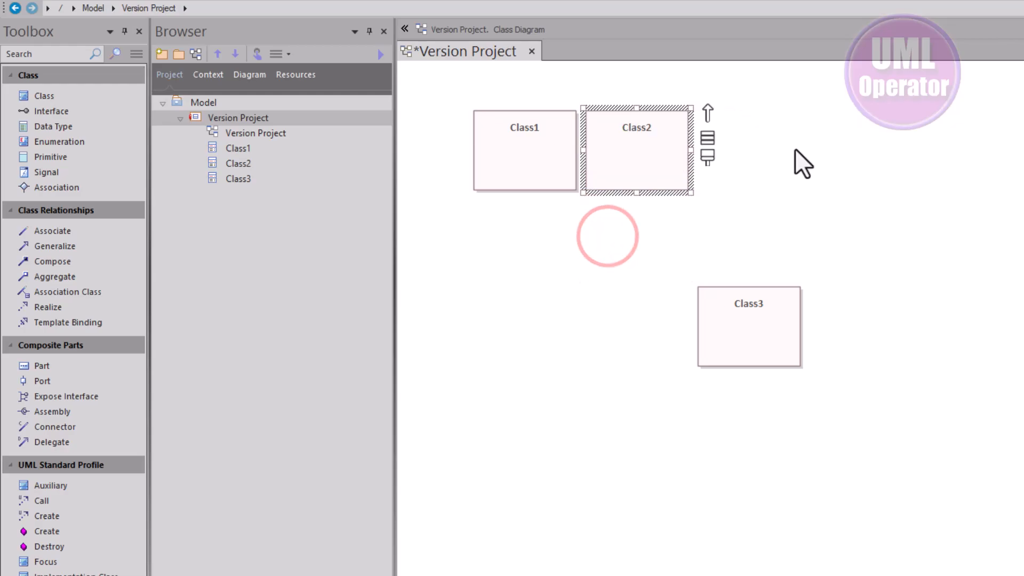
left_click_drag(558, 159, 484, 158)
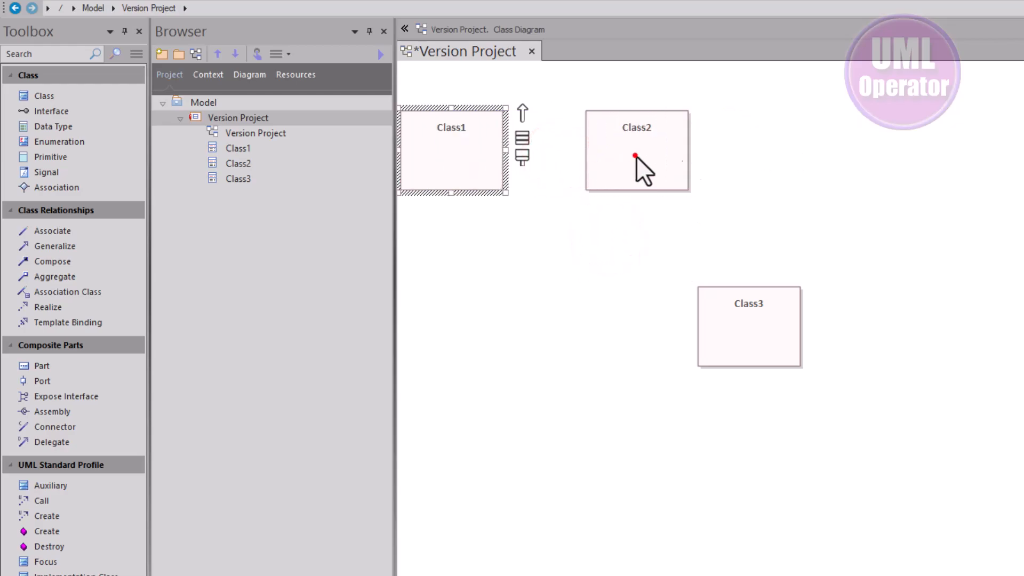
left_click_drag(635, 156, 895, 155)
left_click_drag(460, 155, 504, 156)
Connect Class1 to Class2 and Class2 to Class3 with Association relationships
left_click_drag(569, 114, 869, 150)
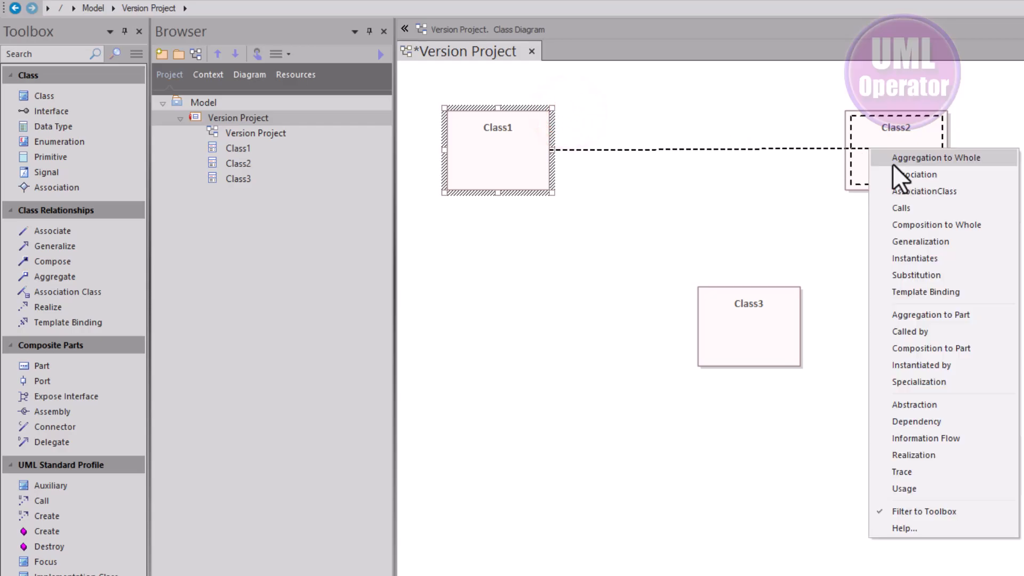
left_click(897, 171)
left_click(897, 172)
left_click_drag(972, 116, 742, 324)
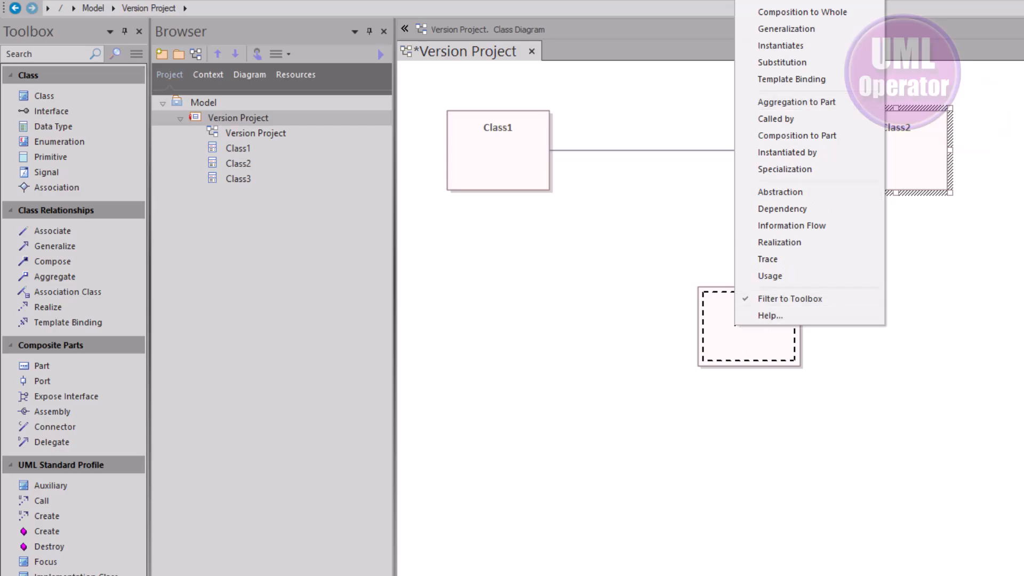
left_click(777, 0)
Move Class3 directly below Class2 and save the diagram
left_click_drag(752, 293, 905, 295)
left_click(698, 320)
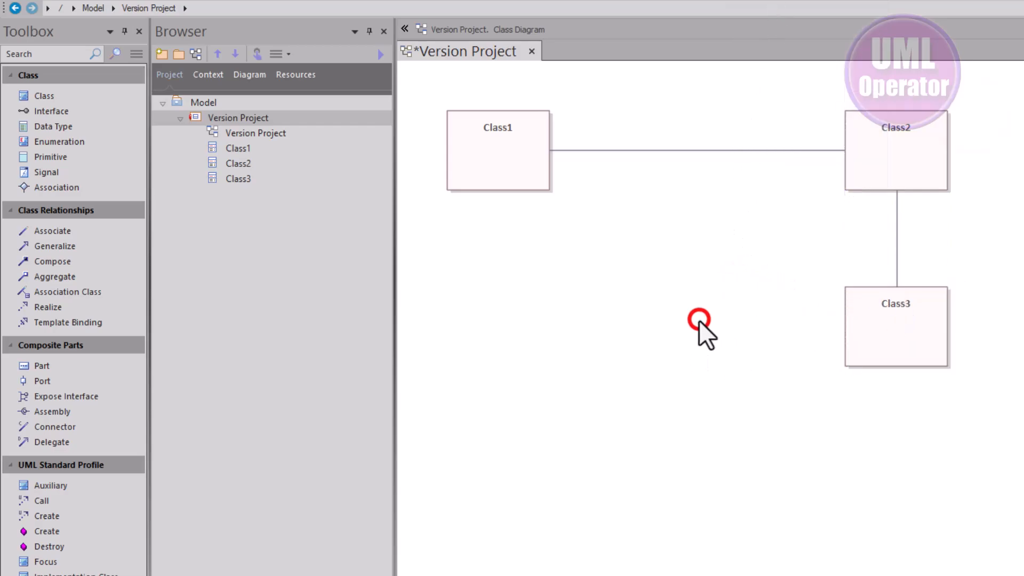
key("ctrl+s")
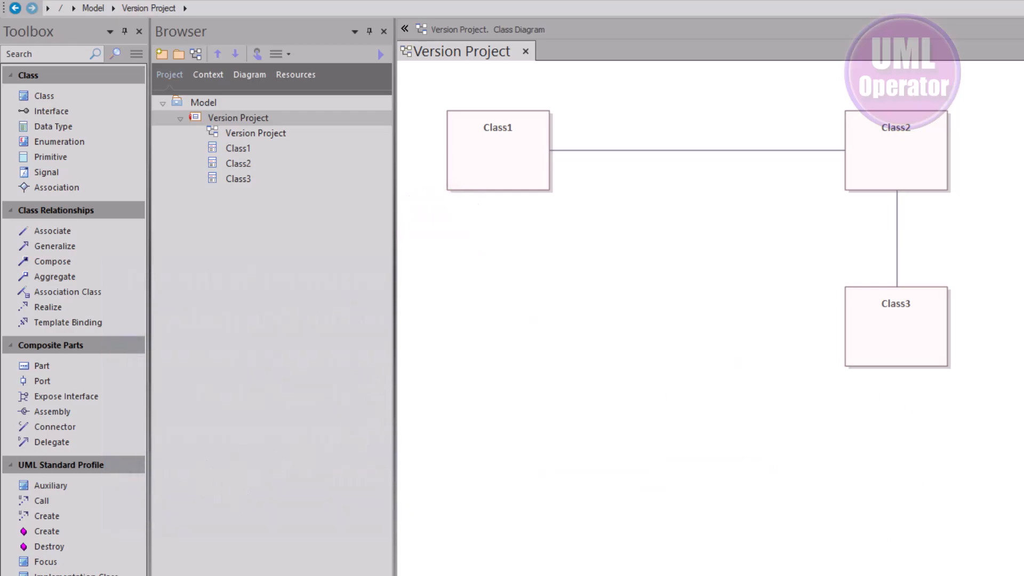
Search the diagram's available element groups, including User Interface, Common Relationships and Common Elements, for an image element
left_click(109, 97)
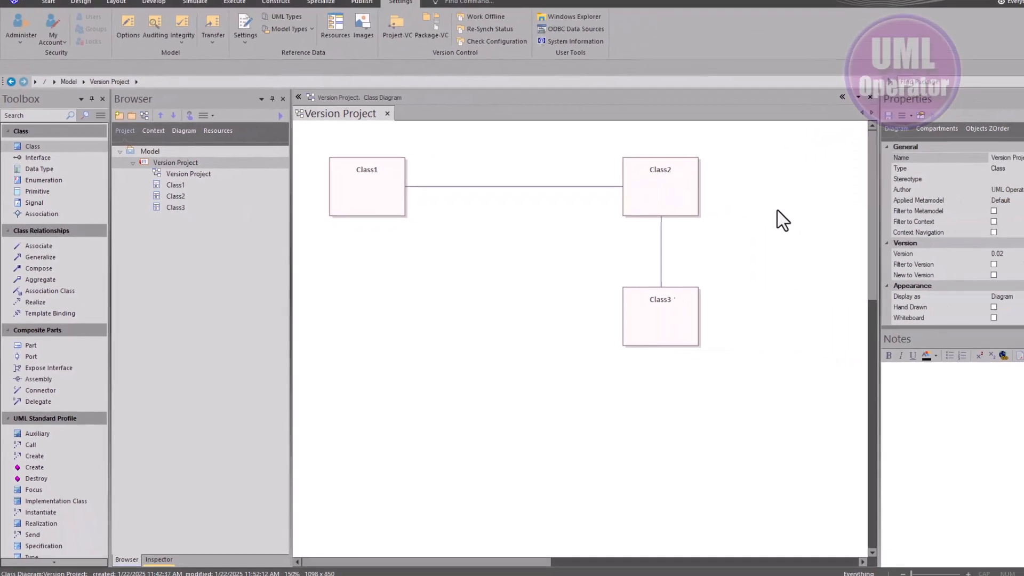
left_click(722, 194)
key("space")
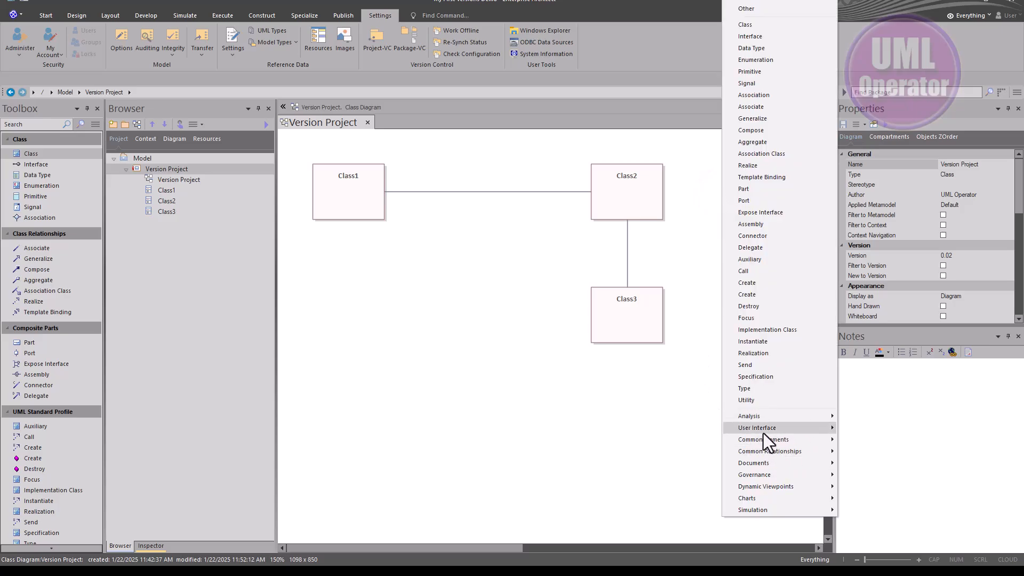
mouse_move(750, 427)
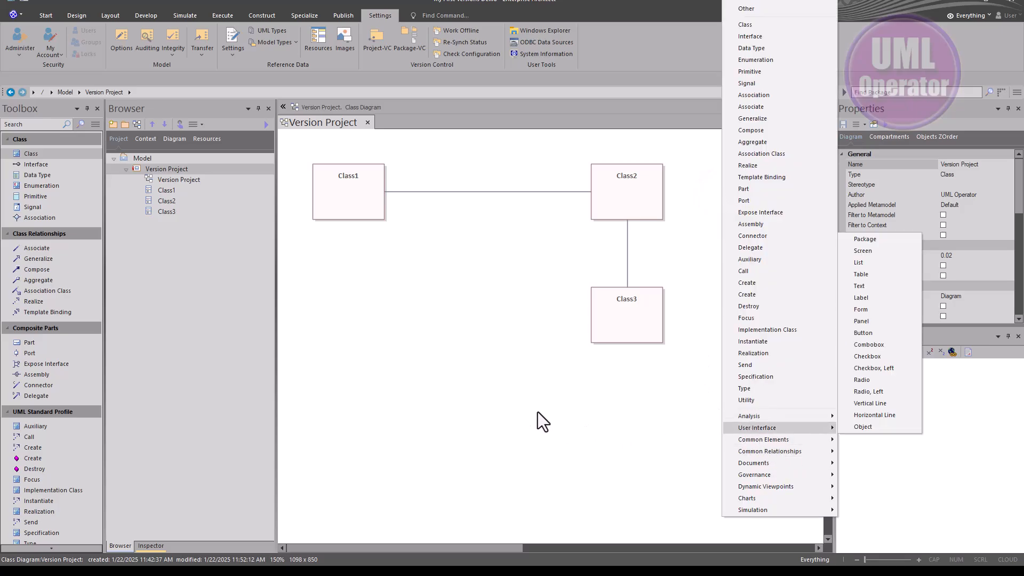
left_click(469, 227)
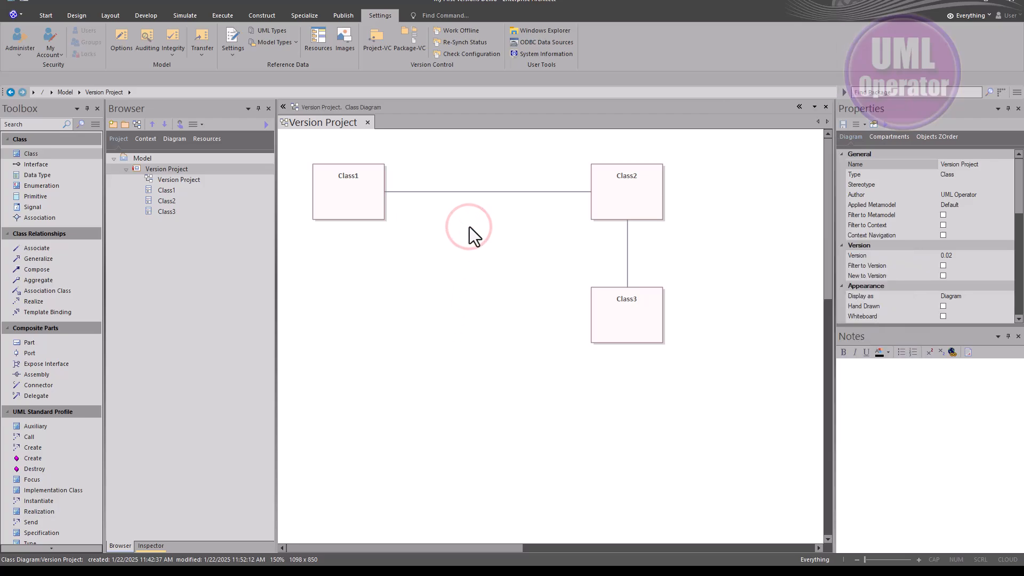
key("space")
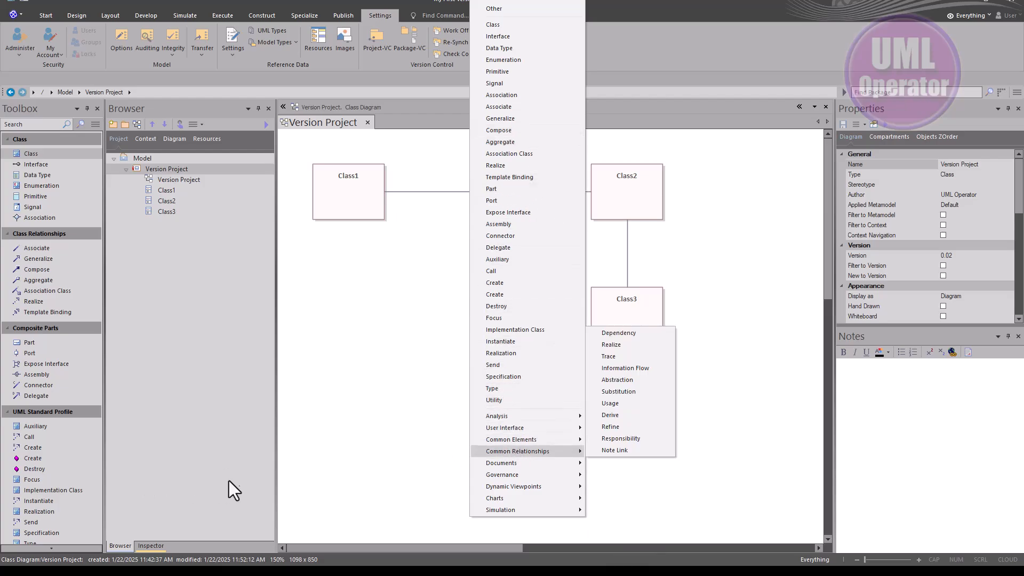
left_click(319, 458)
scroll(32, 418, "down", 7)
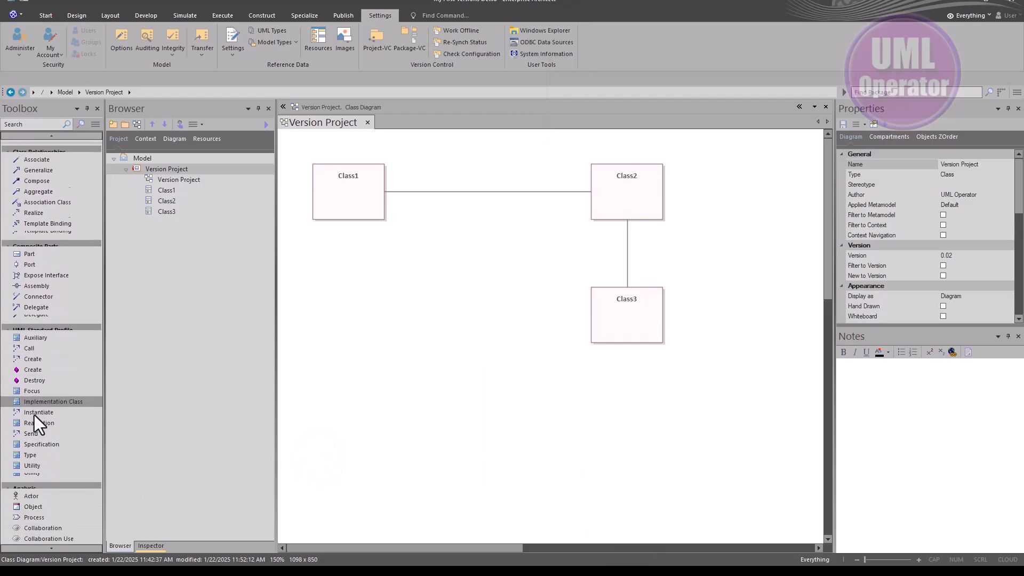
scroll(29, 411, "down", 9)
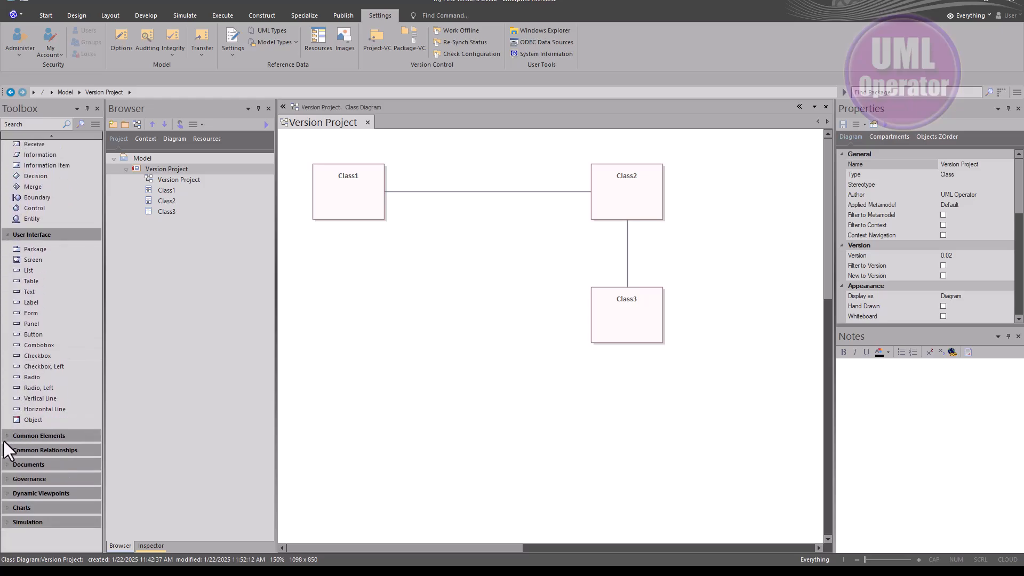
left_click(8, 439)
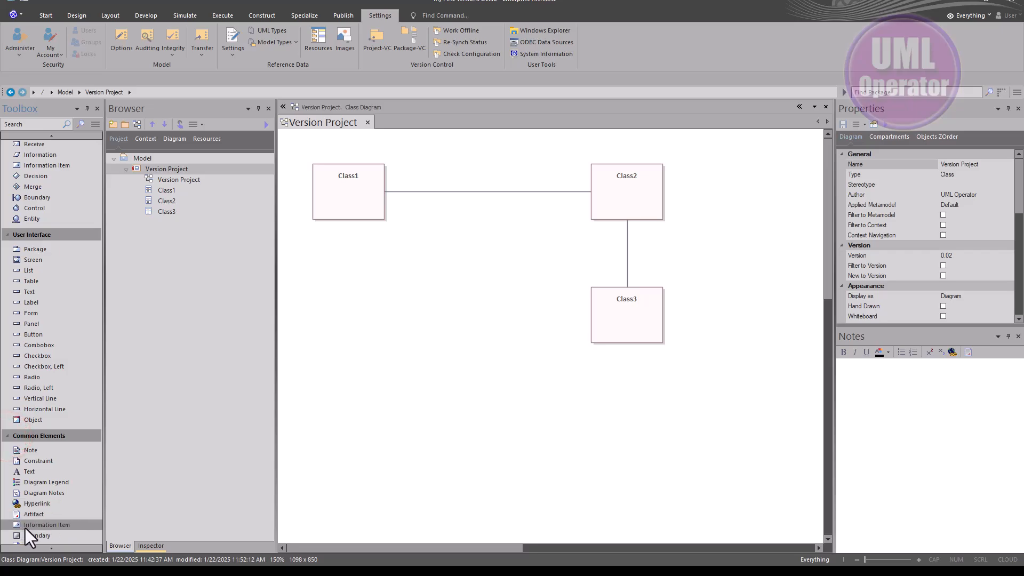
scroll(40, 526, "down", 3)
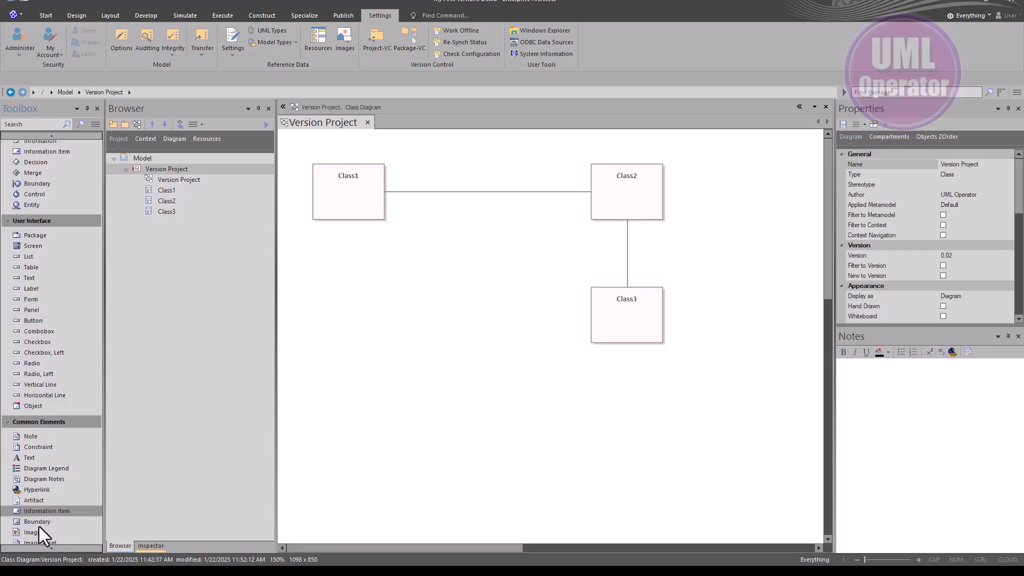
Insert an Image element from the Common Elements into the diagram using UML_Operator_Logo.png
left_click(431, 252)
key("space")
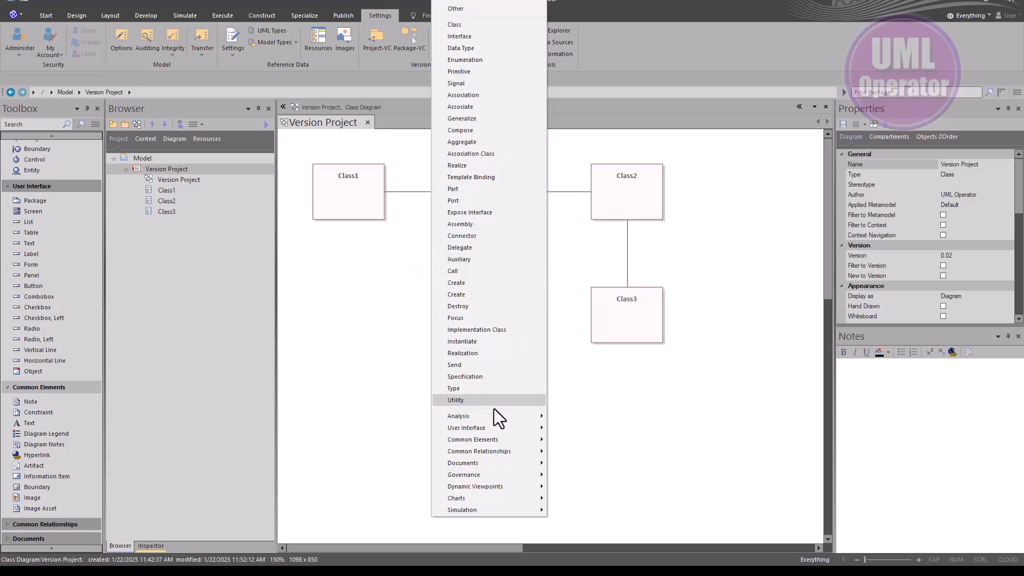
mouse_move(494, 440)
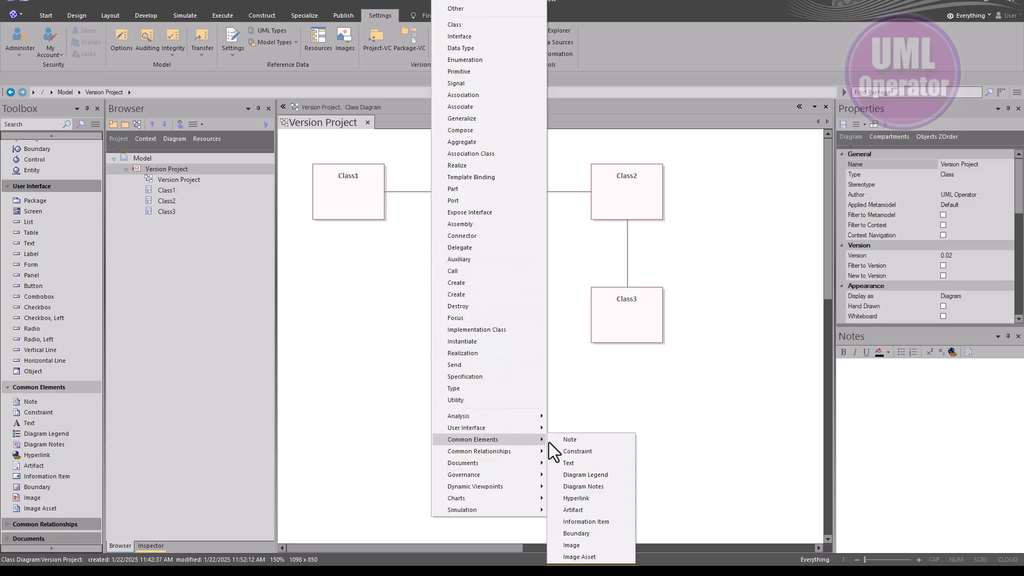
left_click(581, 546)
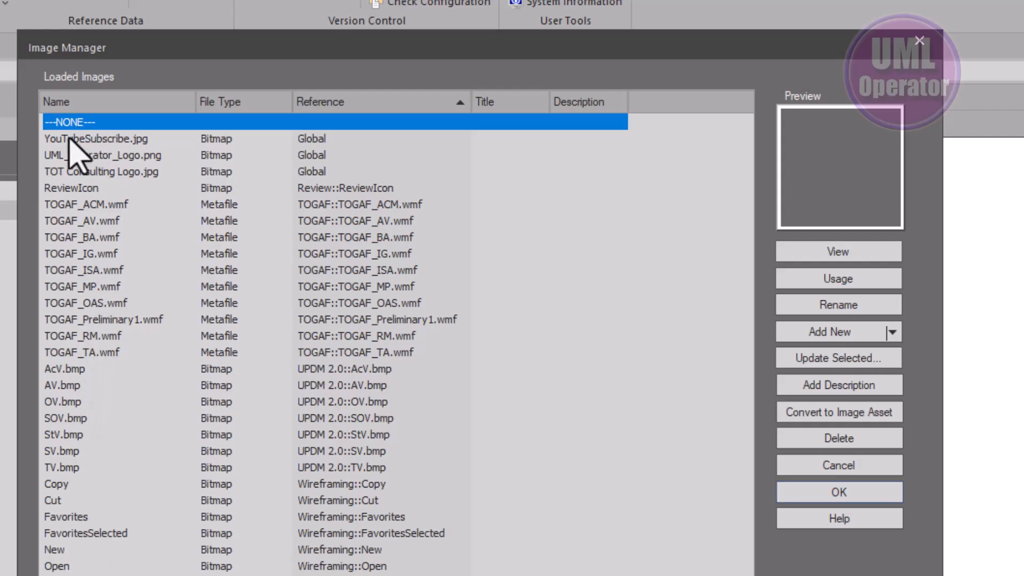
left_click(105, 155)
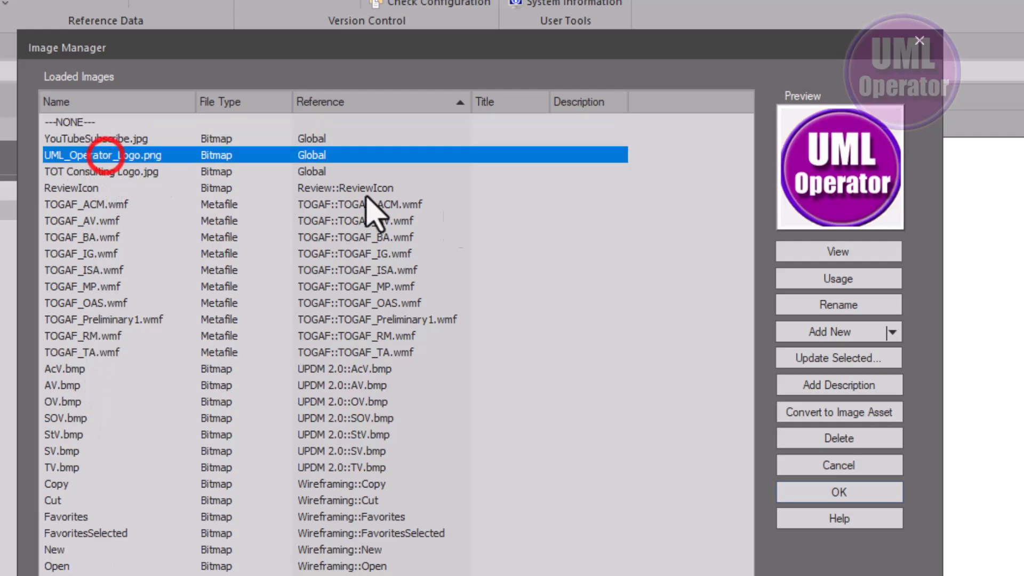
left_click(808, 499)
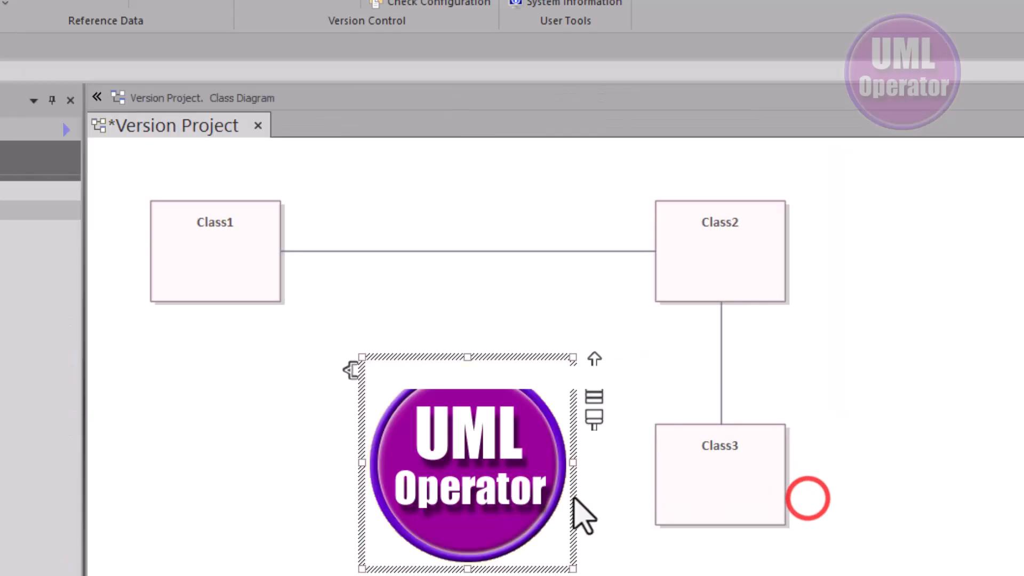
Shrink the logo image to about the size of a class, place it to the right of Class2 and save the diagram
left_click_drag(570, 565, 470, 477)
left_click_drag(408, 447, 868, 276)
left_click_drag(928, 307, 960, 306)
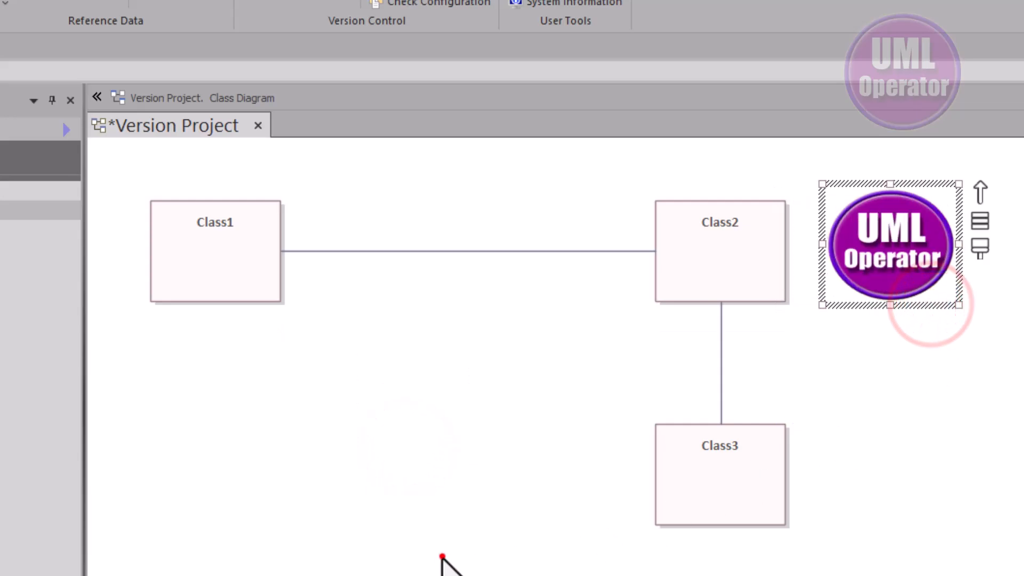
left_click(441, 559)
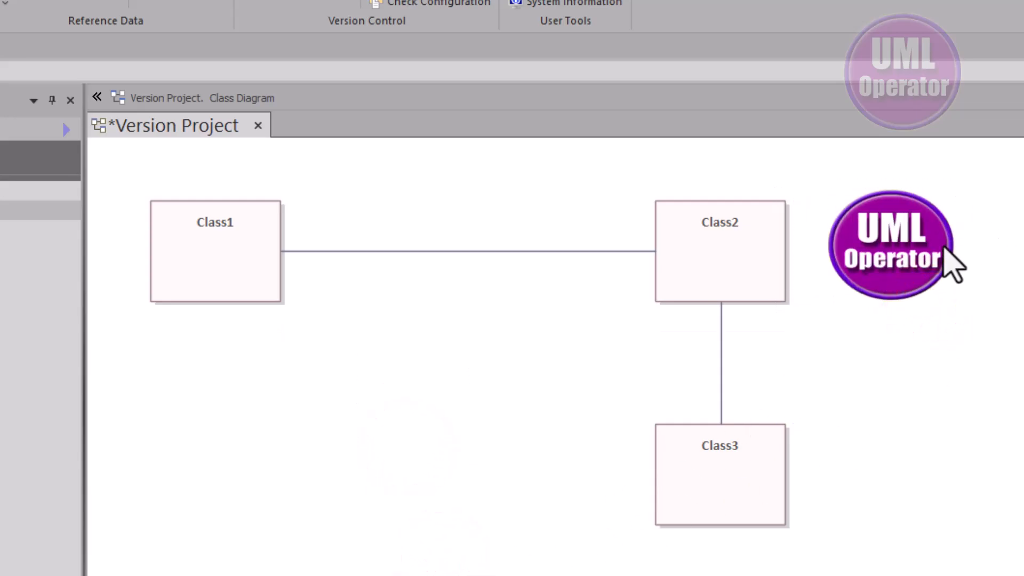
key("ctrl+s")
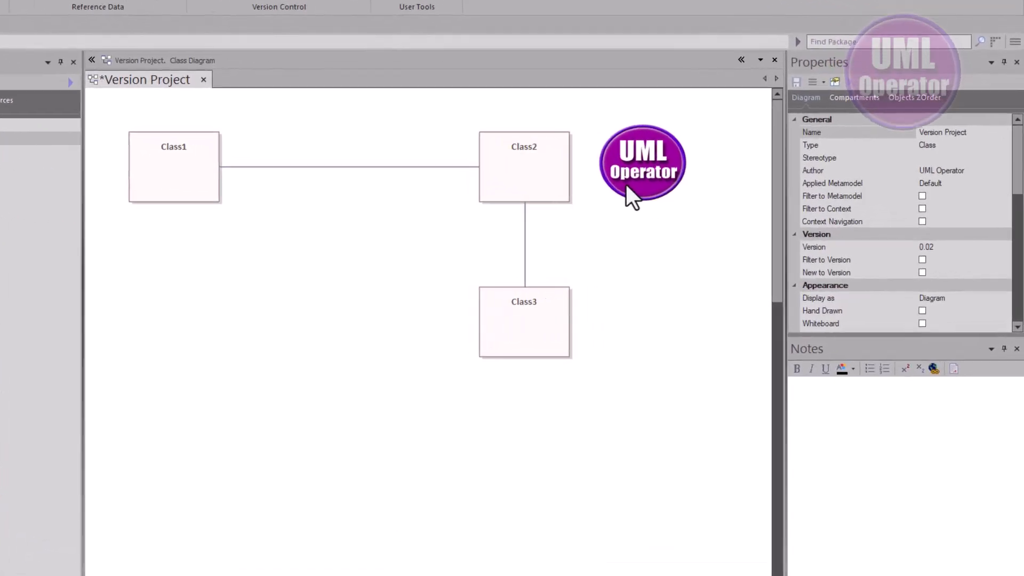
Examine the logo image's version in its docked properties without changing its boundary settings
double_click(709, 205)
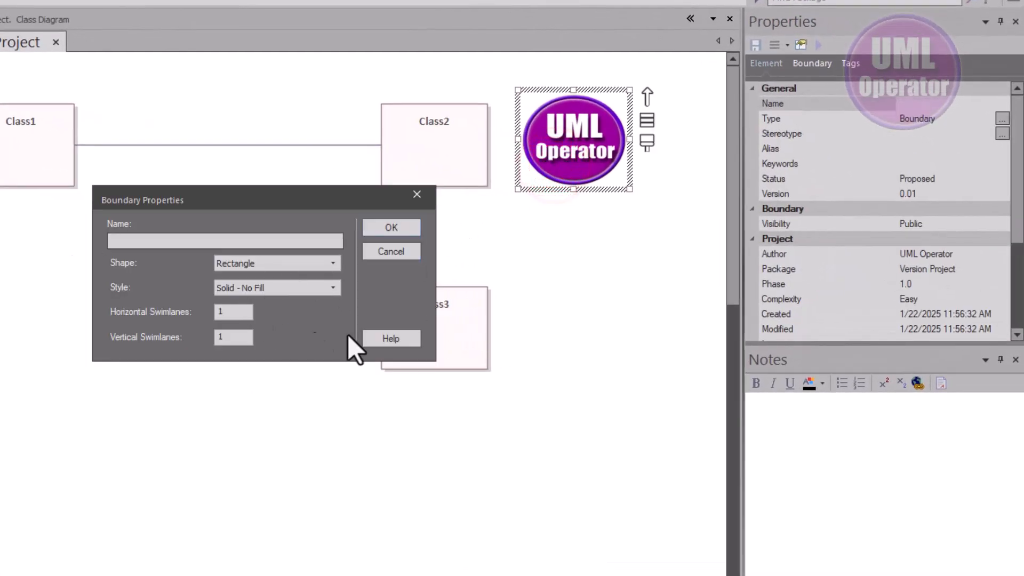
left_click(397, 250)
left_click(524, 220)
left_click(594, 154)
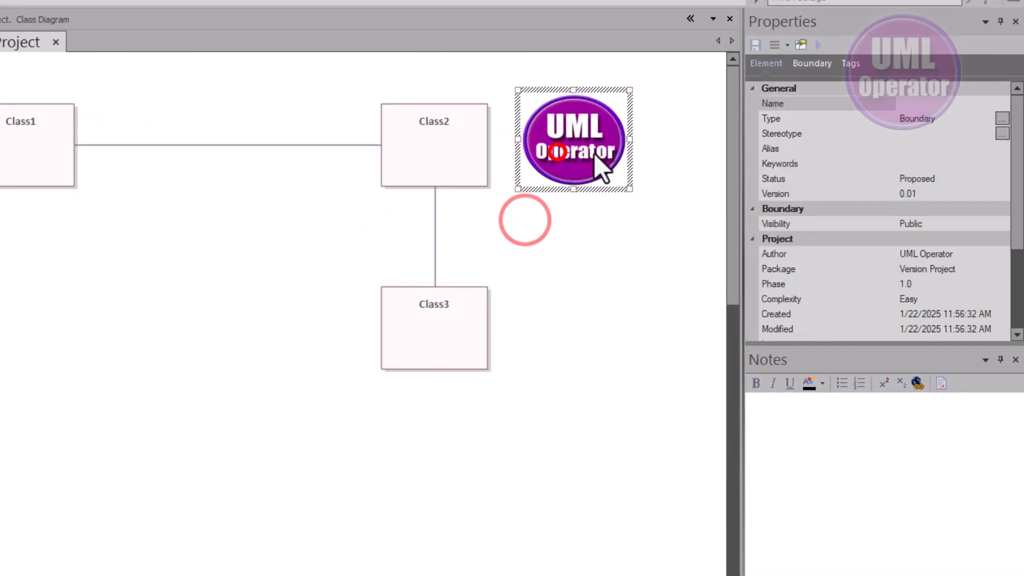
Set the logo image's version to 0.02 in its element properties
left_click(963, 193)
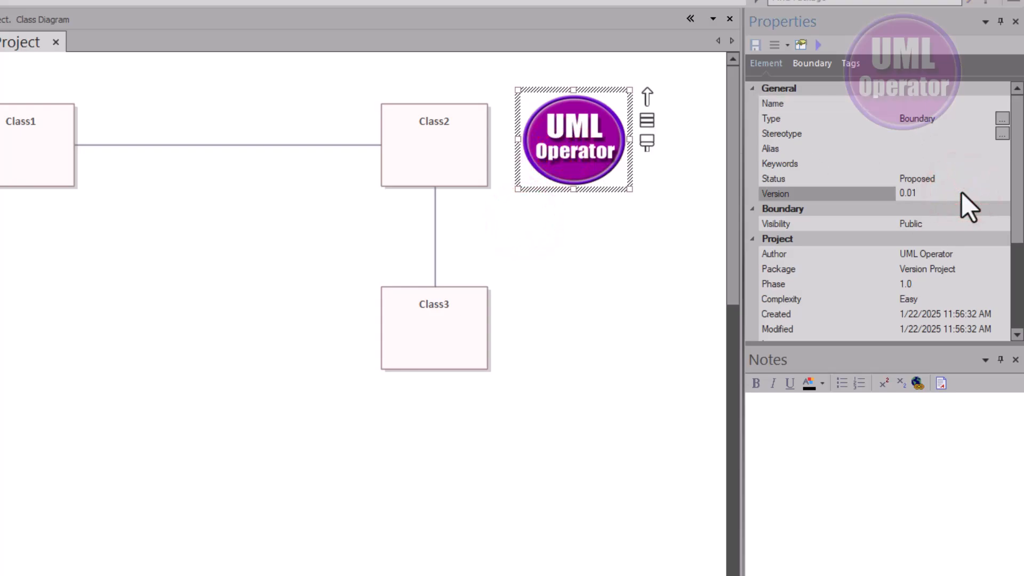
key("BackSpace")
type("2")
left_click(123, 209)
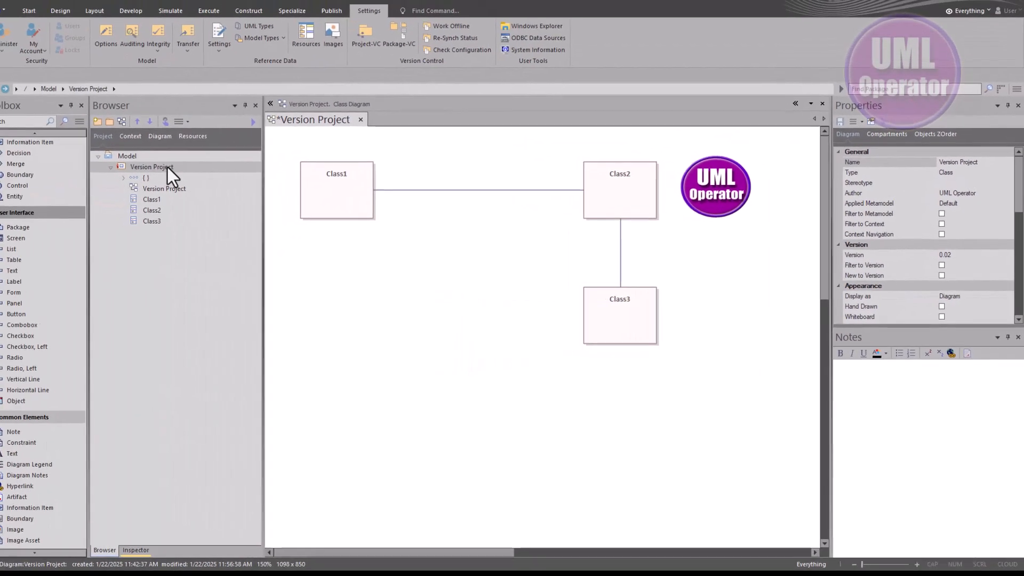
Create a new baseline of the Version Project package with version 0.02, including sub-packages
left_click(181, 169)
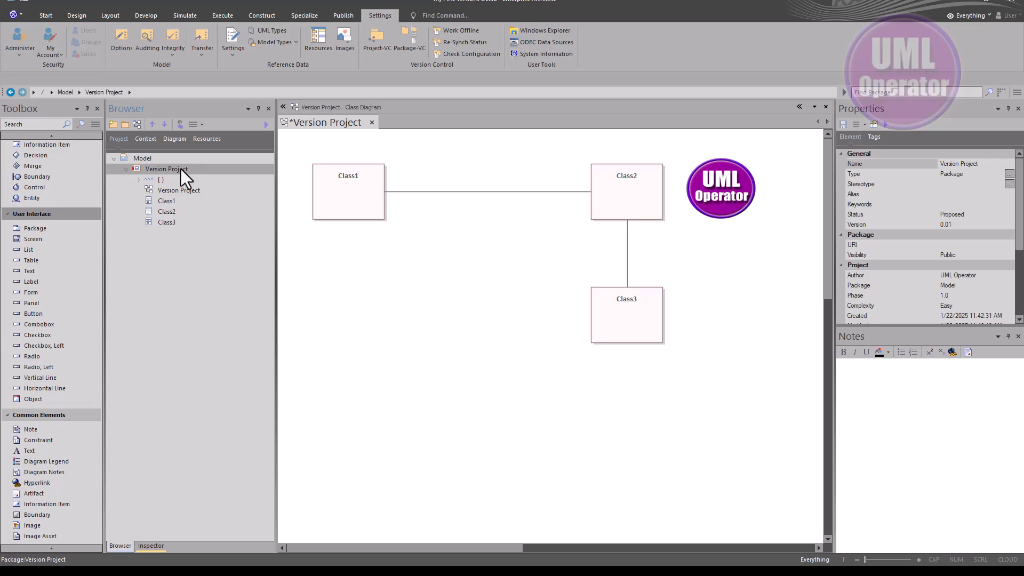
key("ctrl+alt+b")
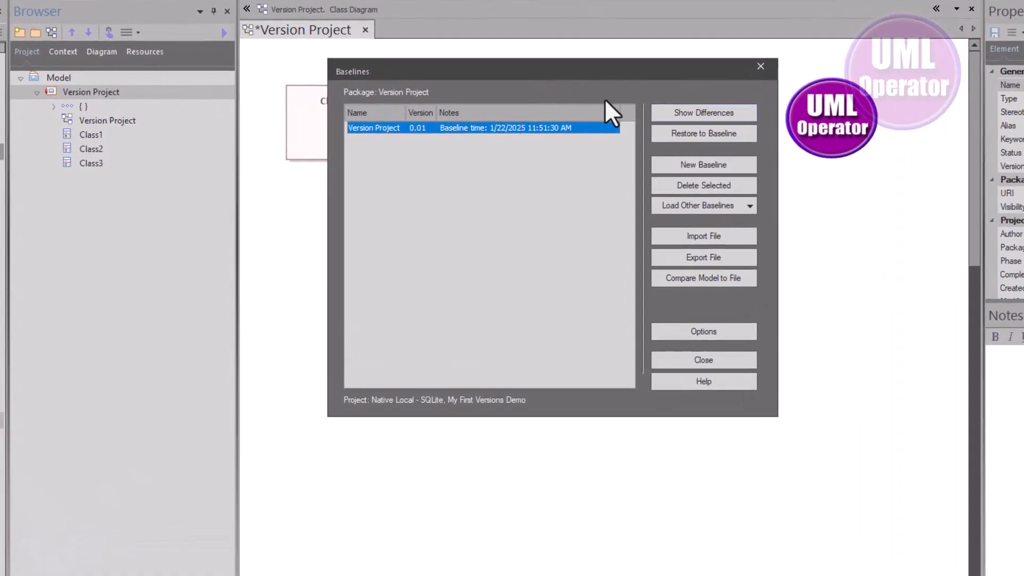
left_click(698, 161)
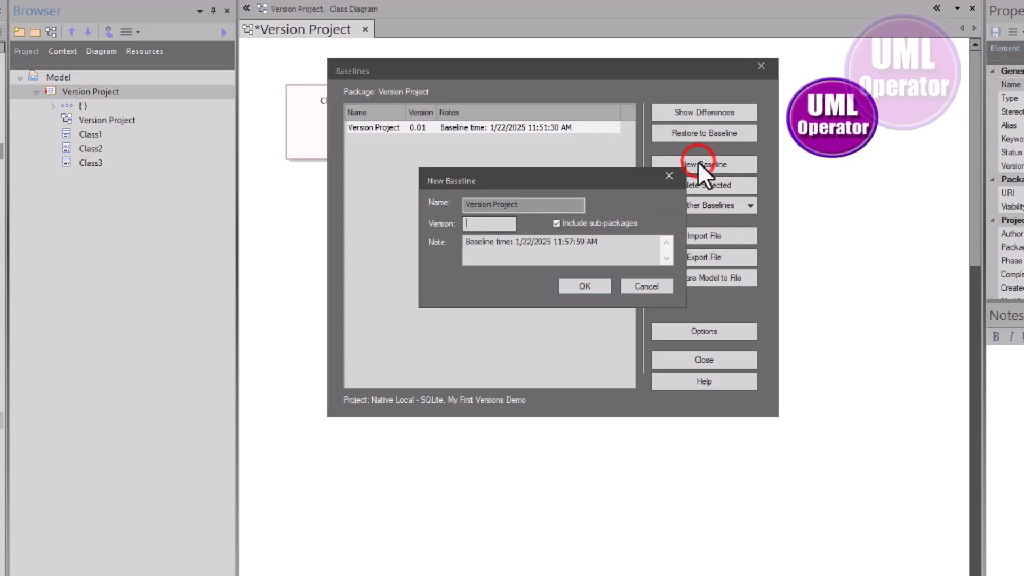
type("0.02")
left_click(591, 286)
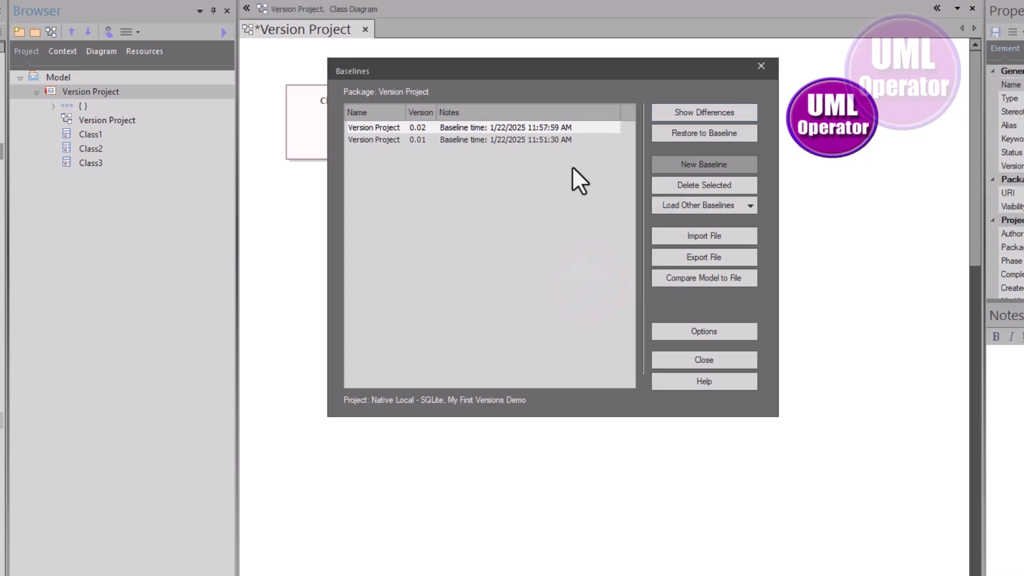
Compare the Version Project package with its 0.01 baseline, review the differences and return to the class diagram
left_click(489, 140)
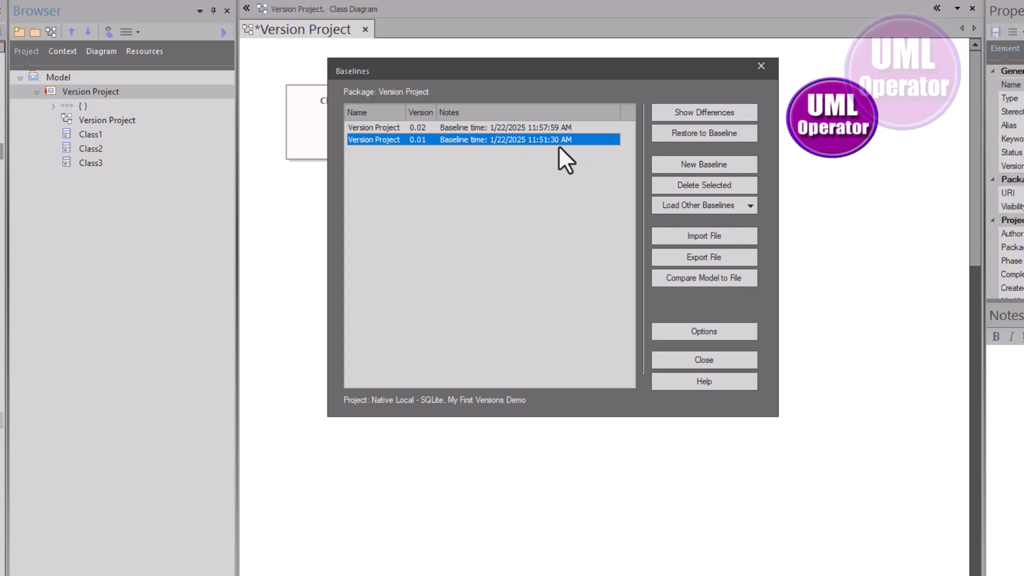
left_click(685, 112)
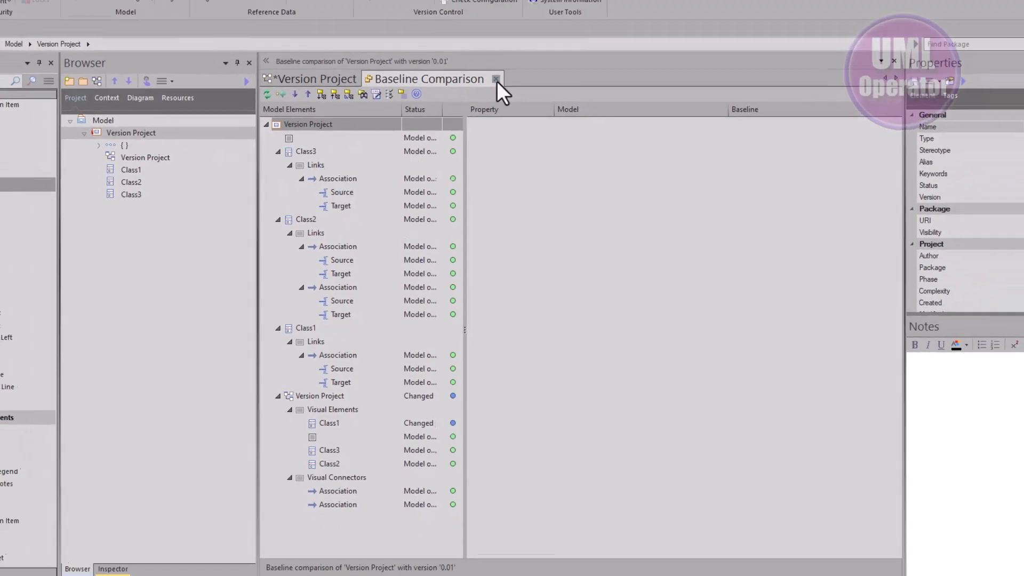
left_click(497, 248)
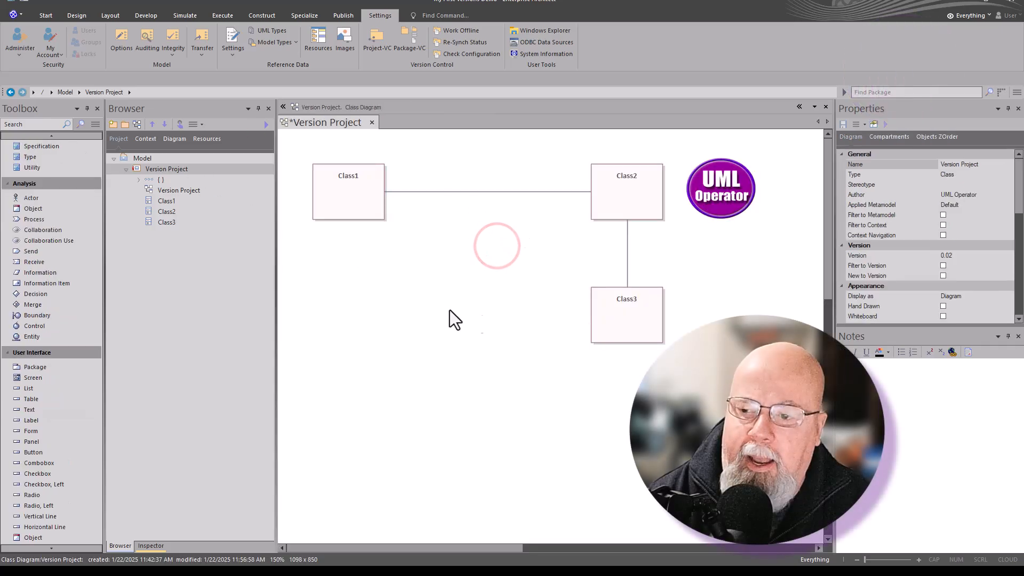